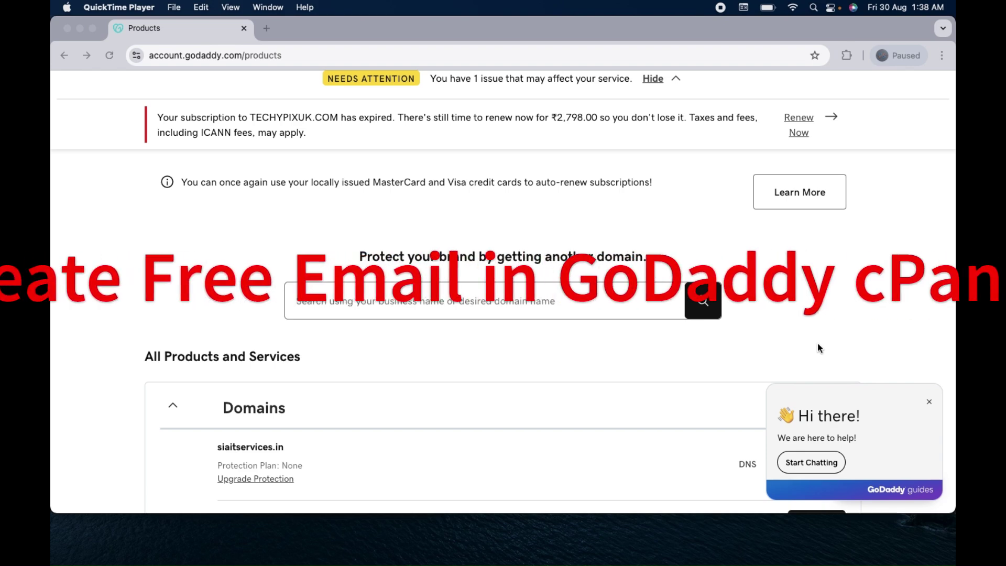
Bring the GoDaddy products page forward and scroll through it to find the Web Hosting section
click(794, 317)
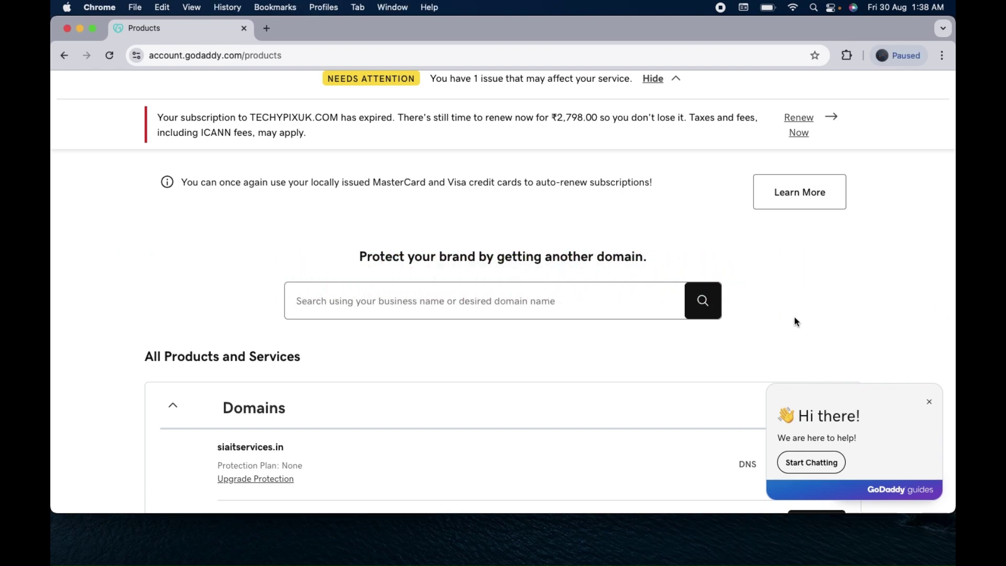
scroll(795, 319, down, 5)
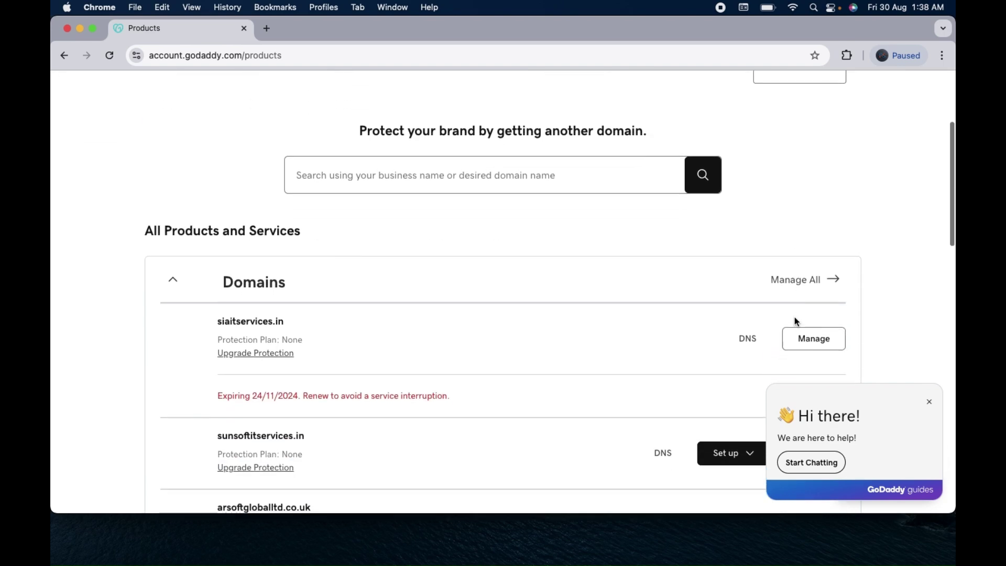
scroll(794, 321, down, 10)
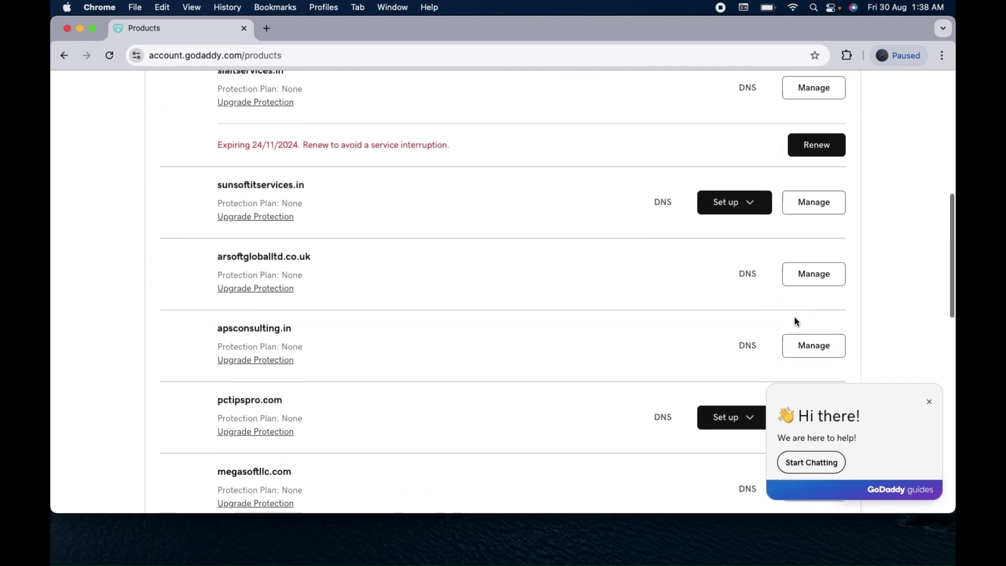
scroll(795, 321, down, 12)
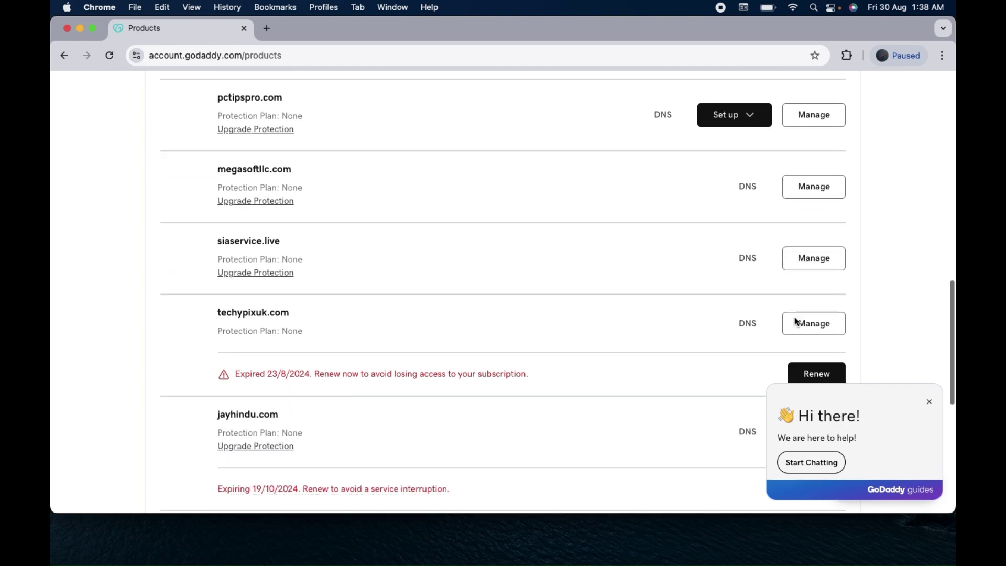
scroll(795, 321, down, 7)
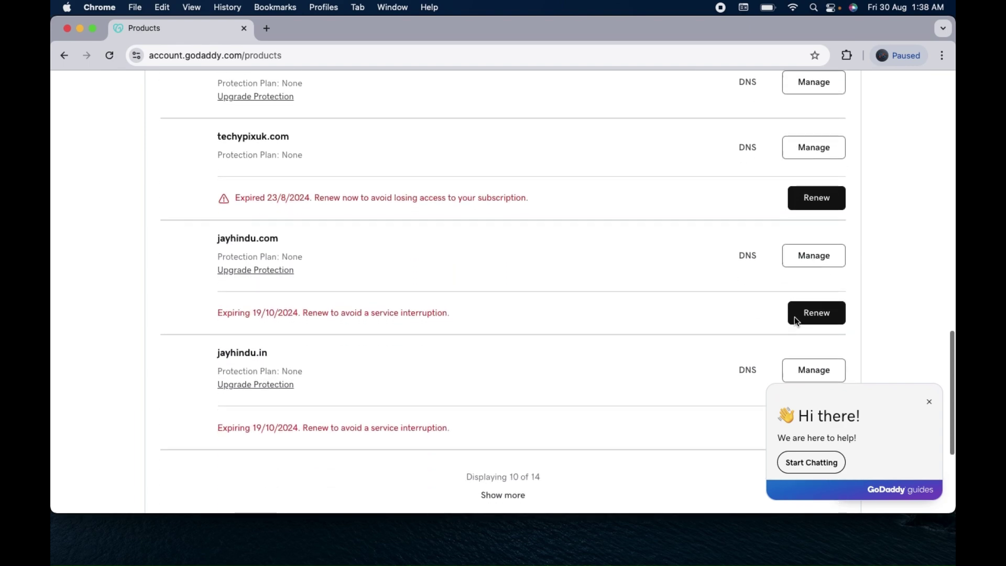
scroll(794, 318, down, 5)
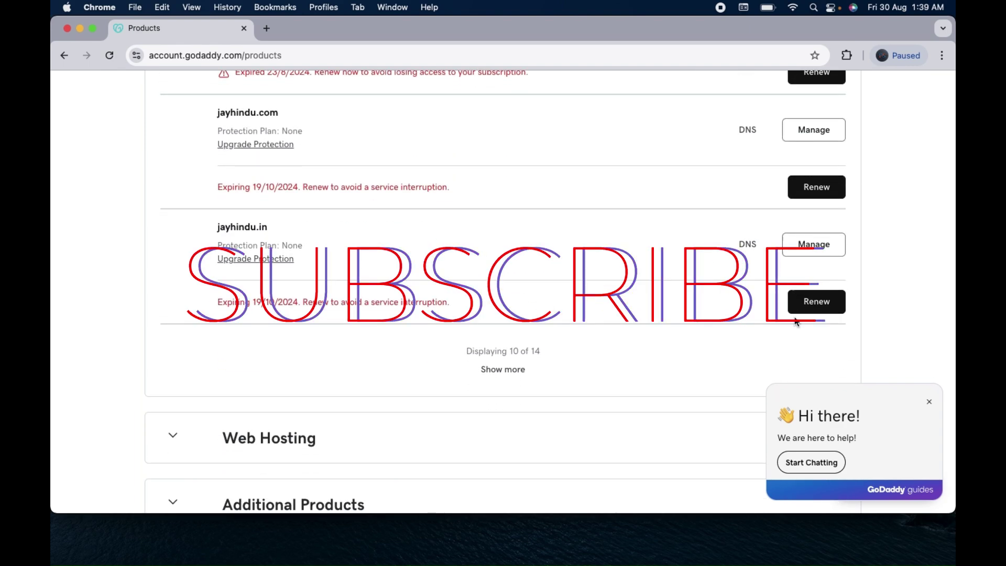
scroll(795, 321, up, 9)
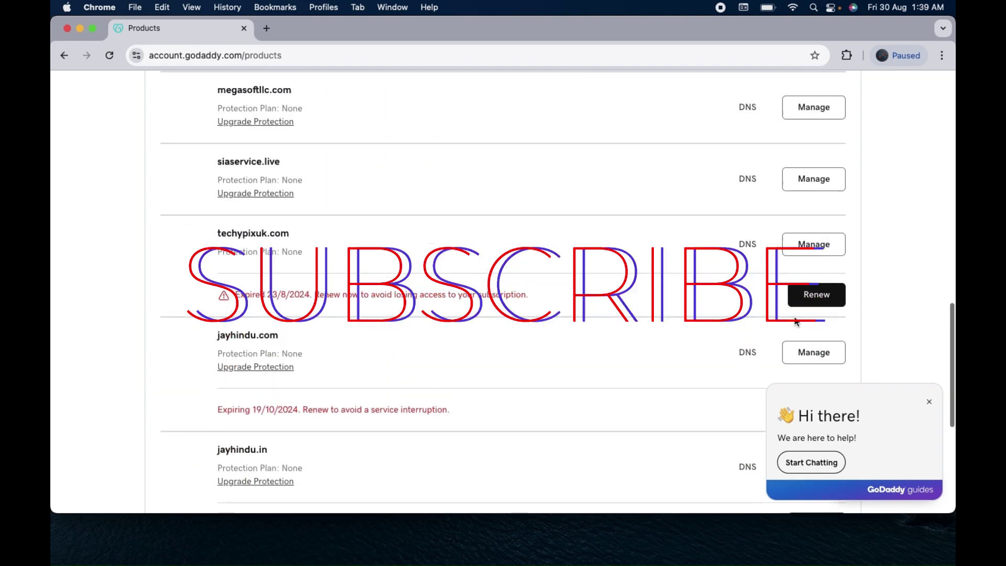
scroll(795, 322, up, 16)
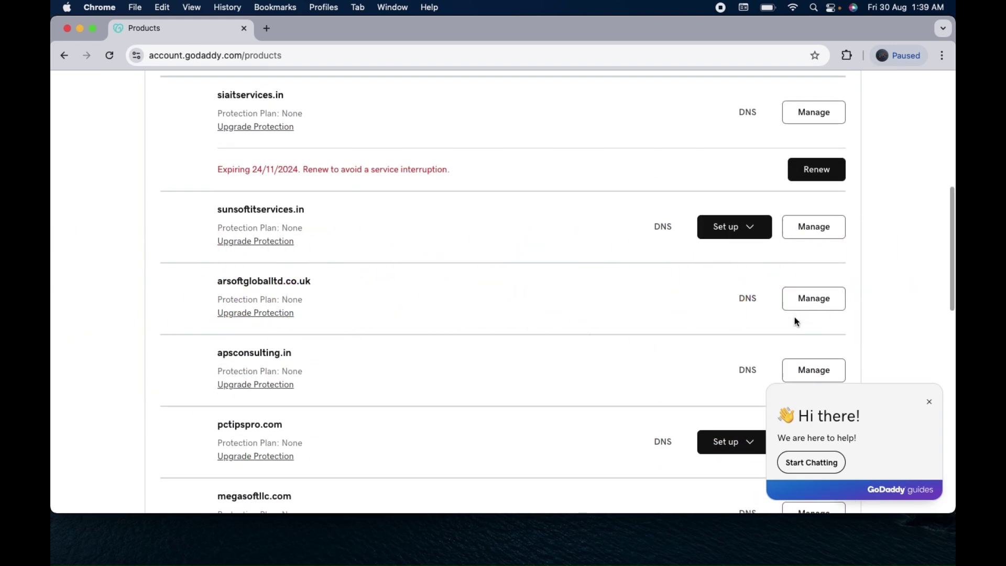
scroll(794, 317, up, 2)
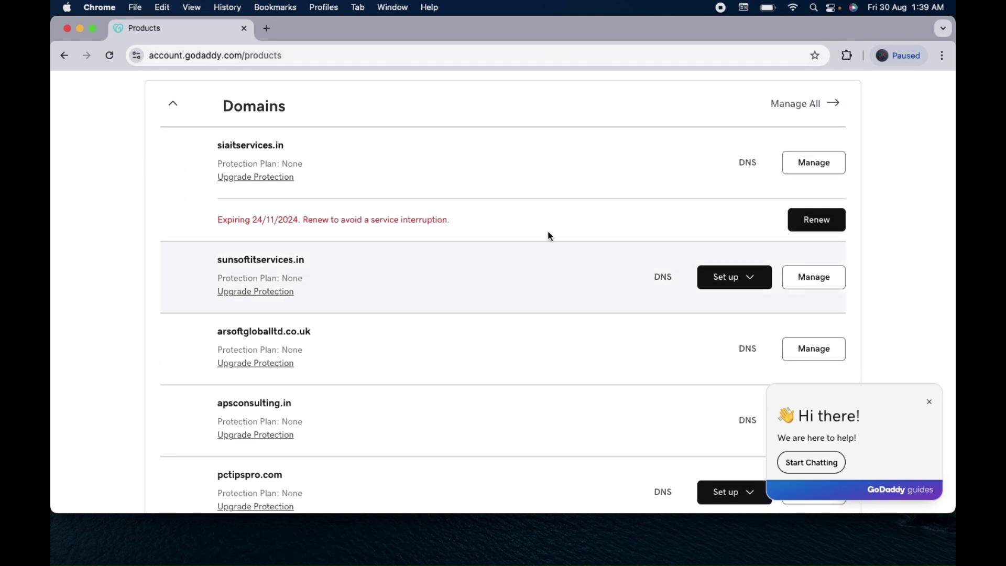
scroll(904, 205, down, 5)
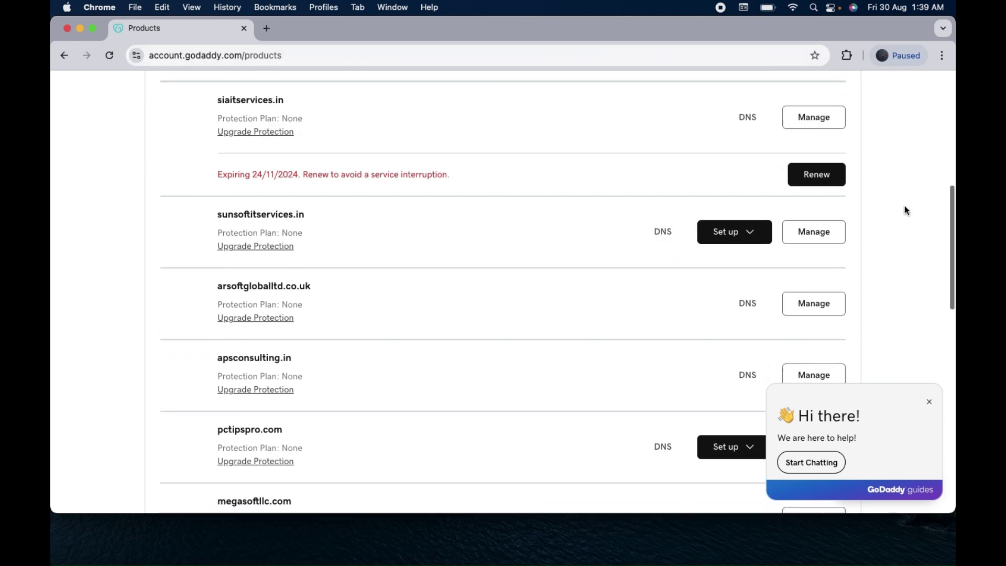
scroll(903, 206, down, 10)
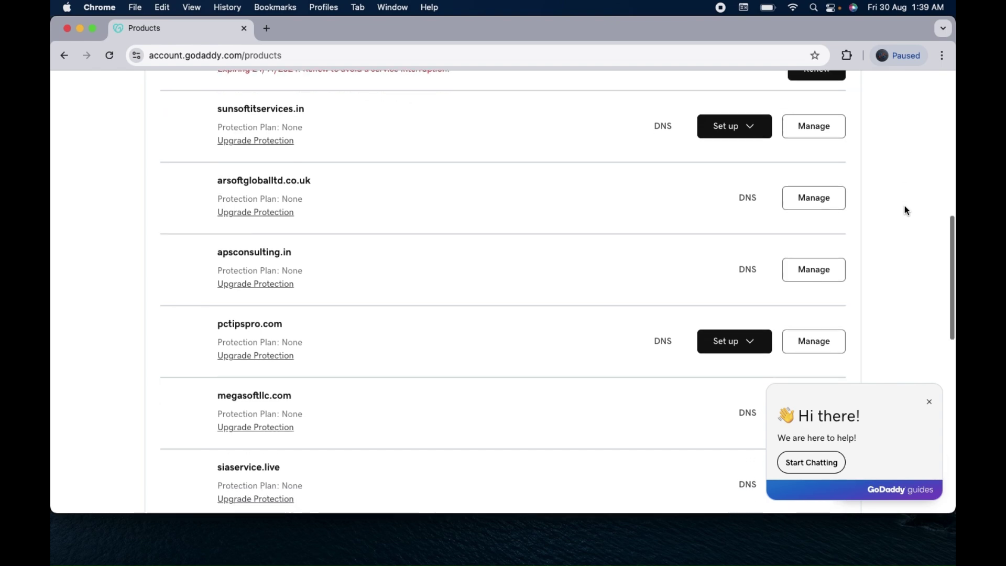
scroll(904, 207, down, 15)
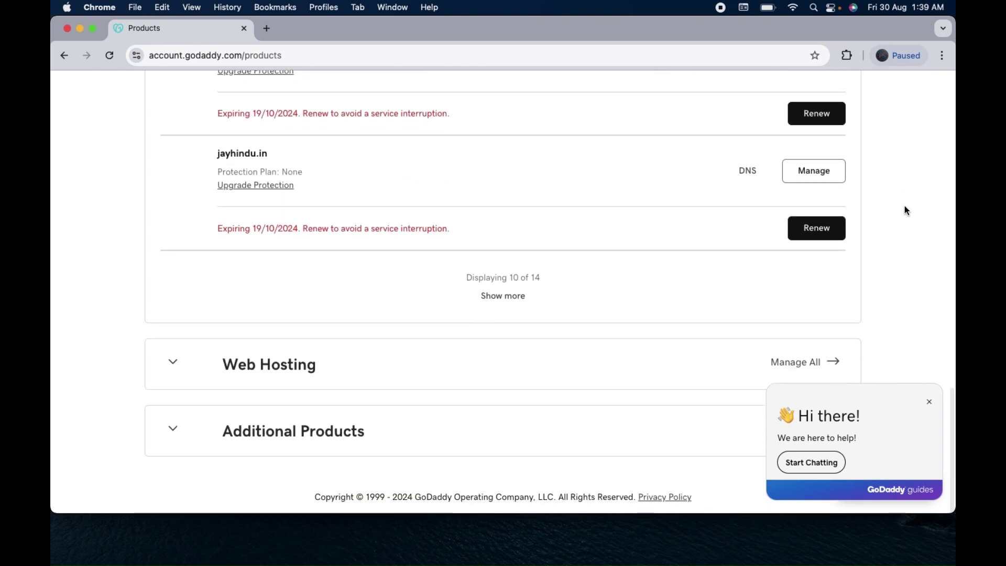
Expand Web Hosting, dismiss the chat popup, and open management for Web Hosting Deluxe
click(173, 365)
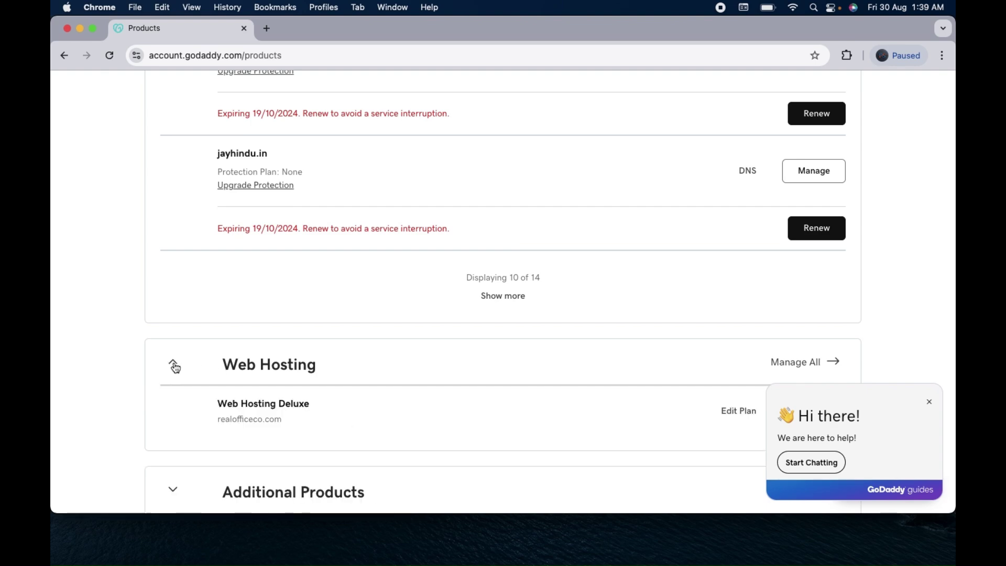
click(930, 402)
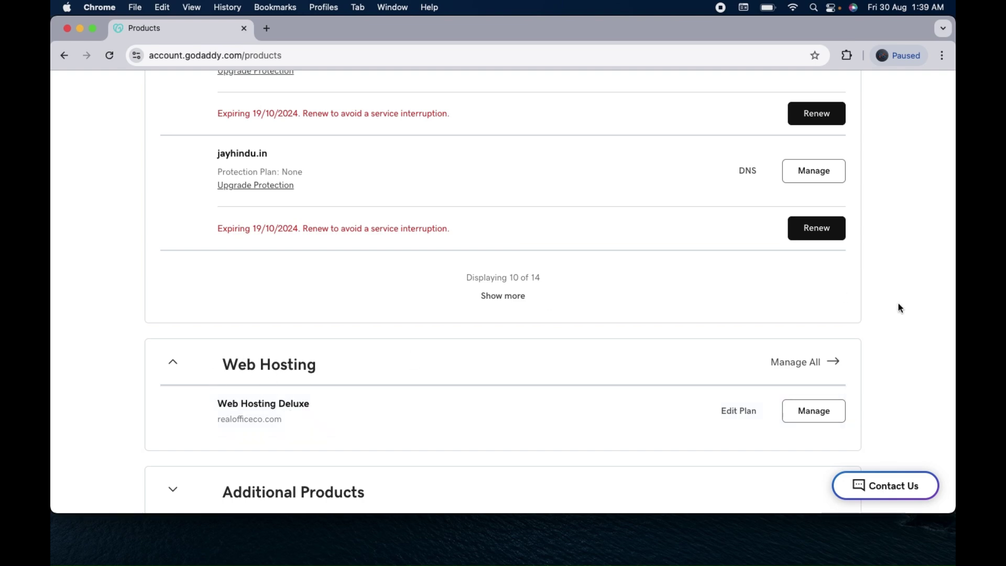
click(807, 418)
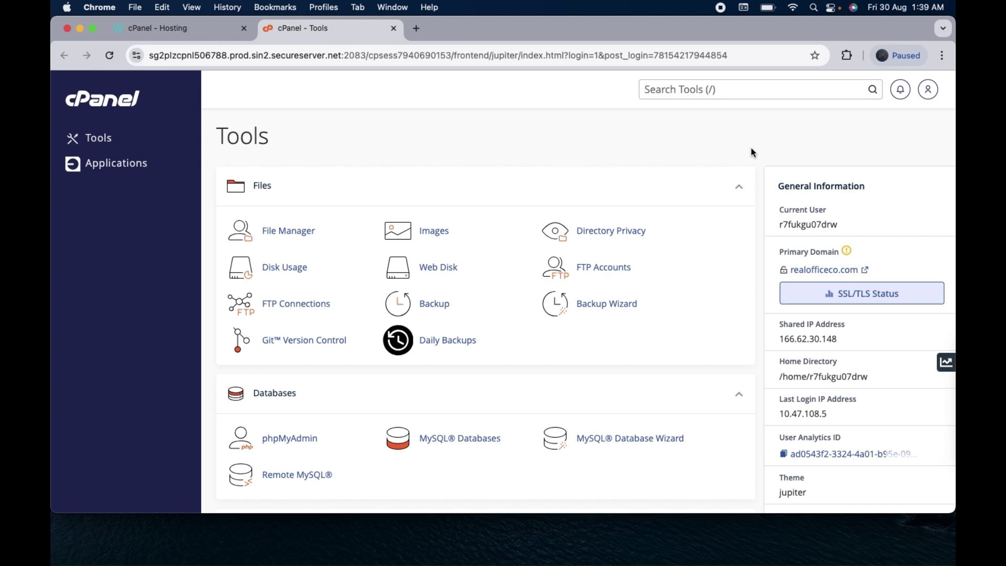
Switch back to the GoDaddy hosting dashboard tab, then return to the cPanel Tools tab
click(188, 30)
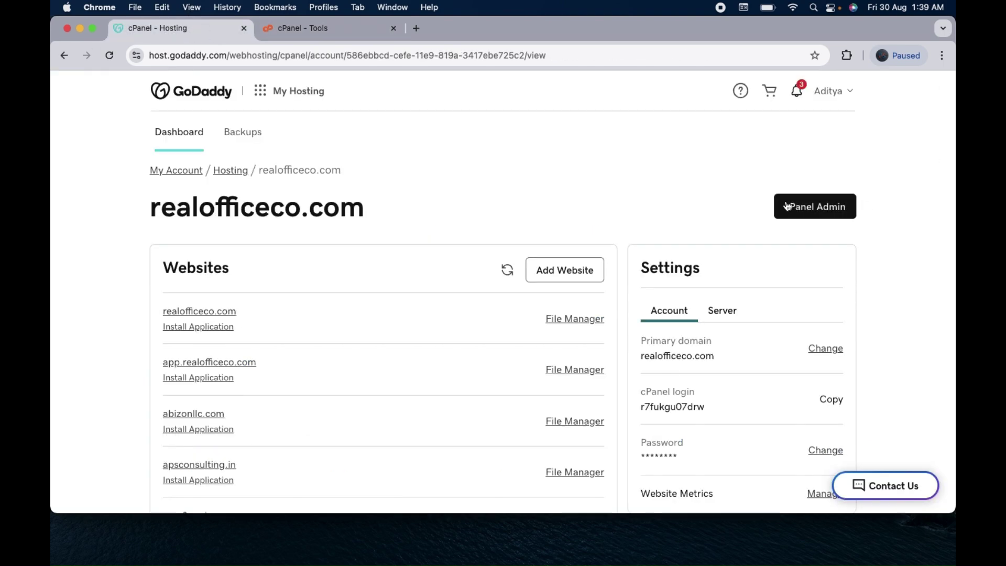
click(329, 27)
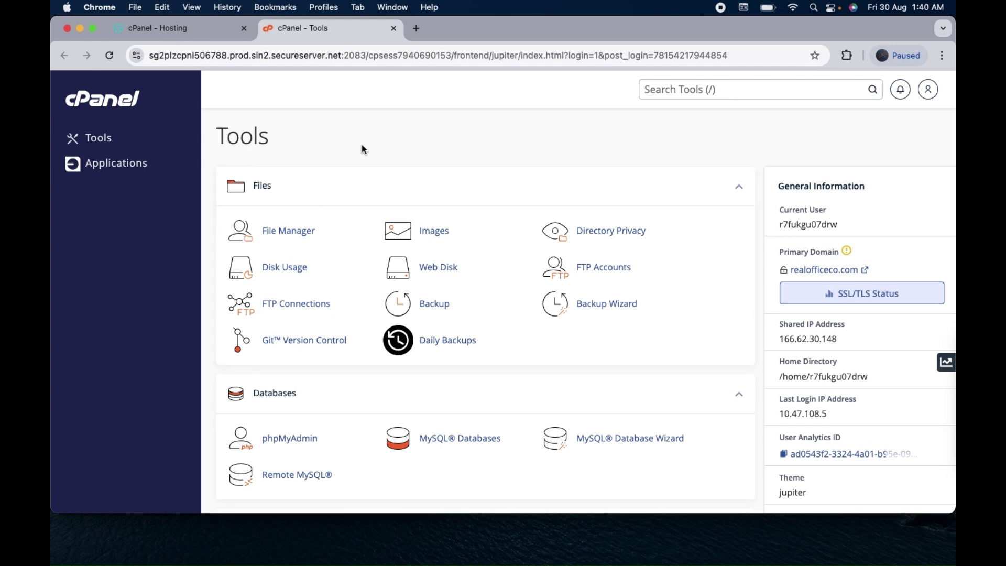
Scroll down to cPanel's Email section and open Email Accounts
scroll(362, 149, down, 6)
scroll(363, 149, down, 8)
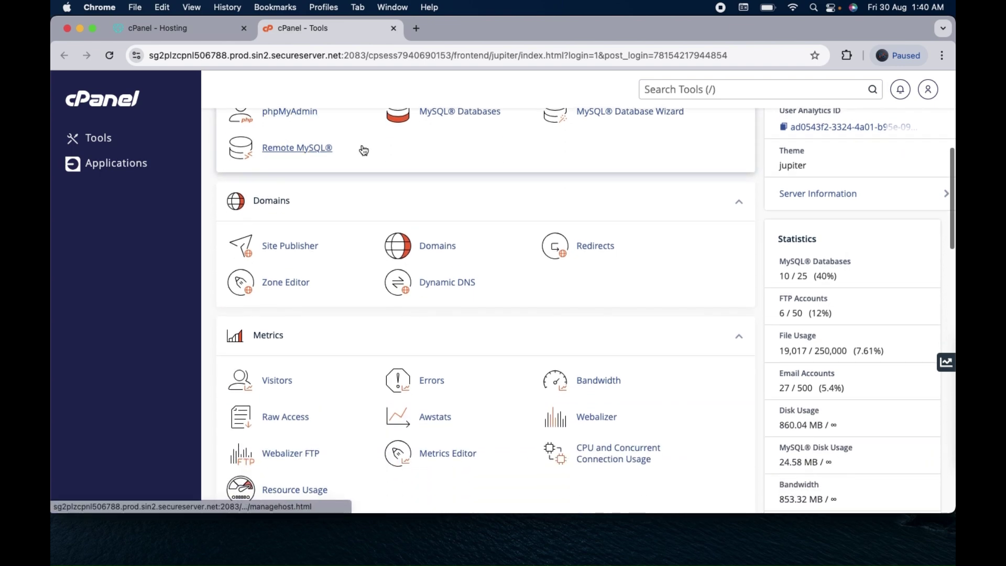
scroll(363, 150, down, 7)
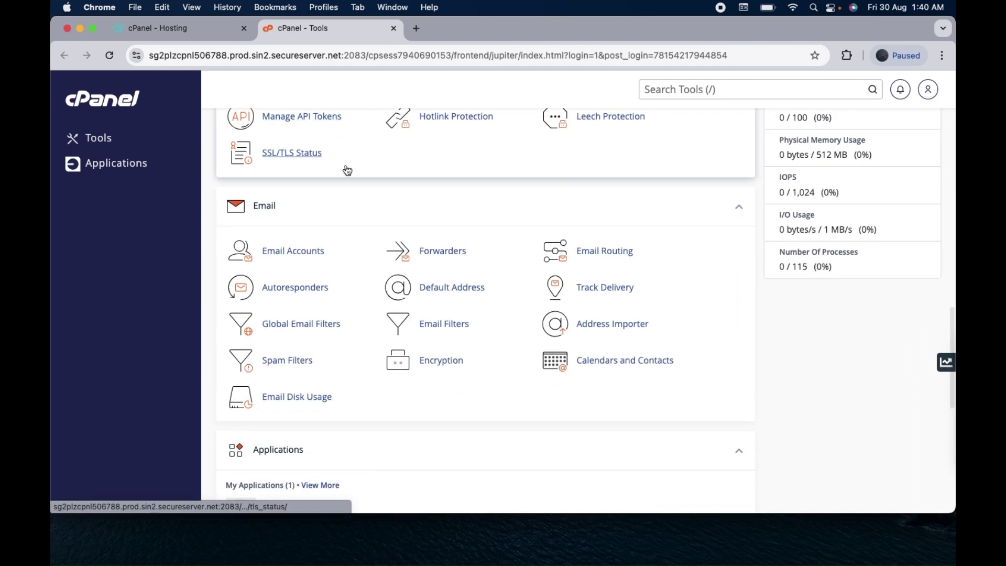
click(290, 255)
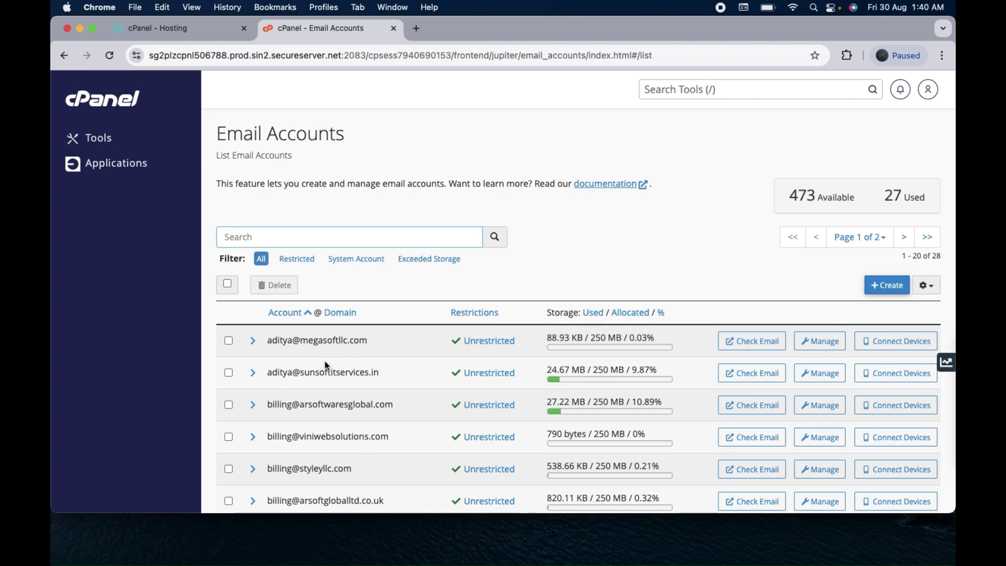
Start a new mailbox from the Email Accounts list to get the Create an Email Account form
click(623, 229)
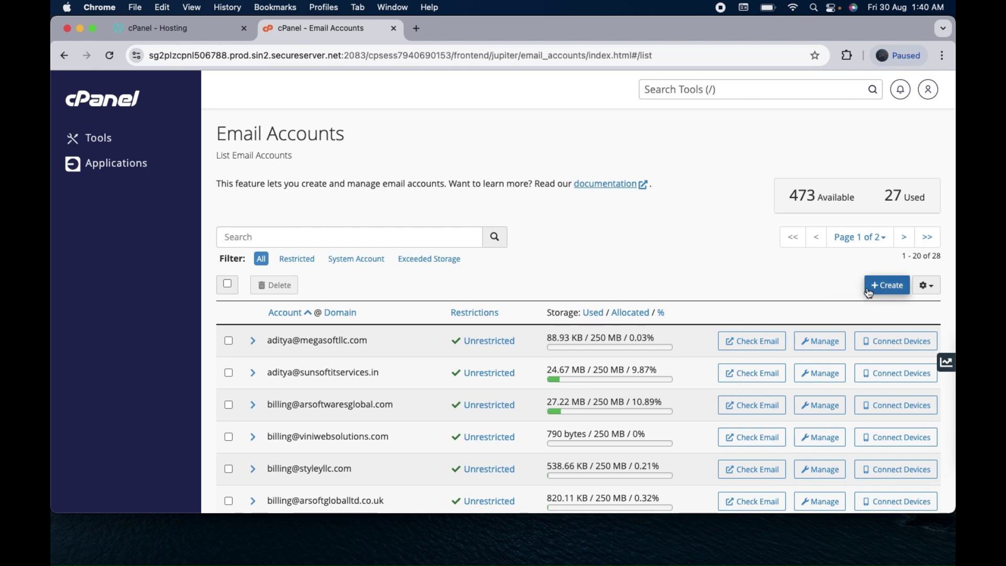
click(885, 285)
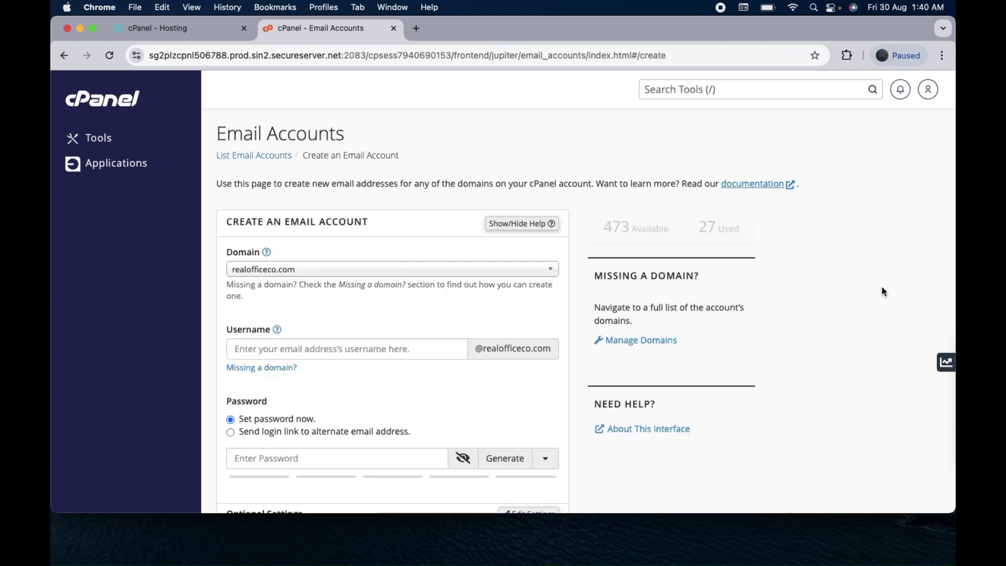
Search the Domain dropdown for 'meg' and select megasoftllc.com as the account's domain
click(381, 270)
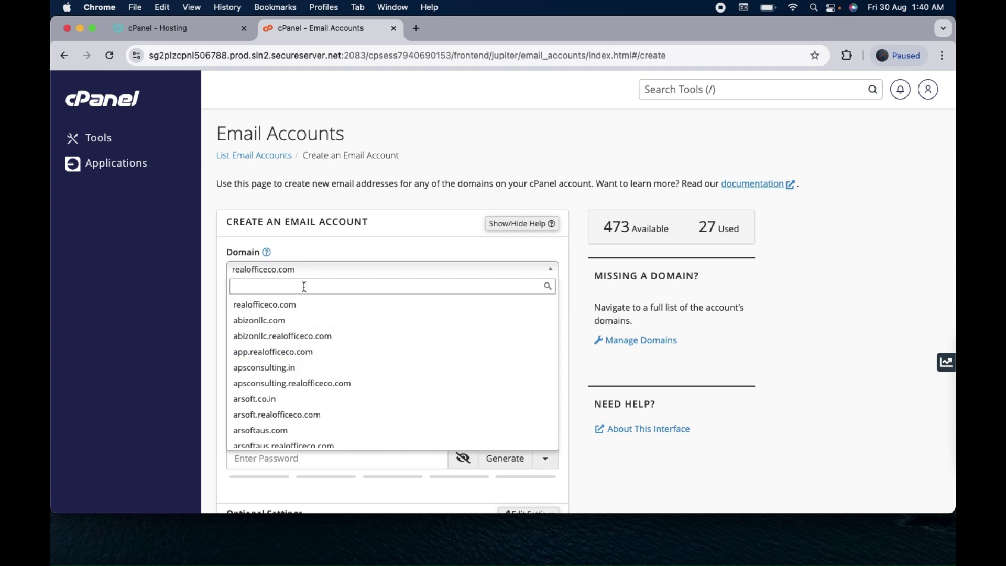
text(mega)
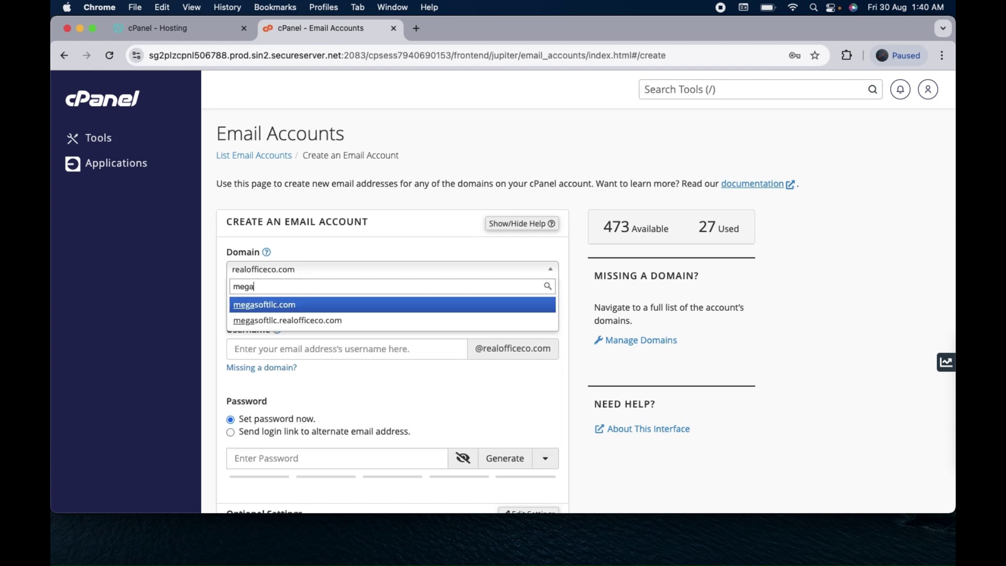
click(260, 305)
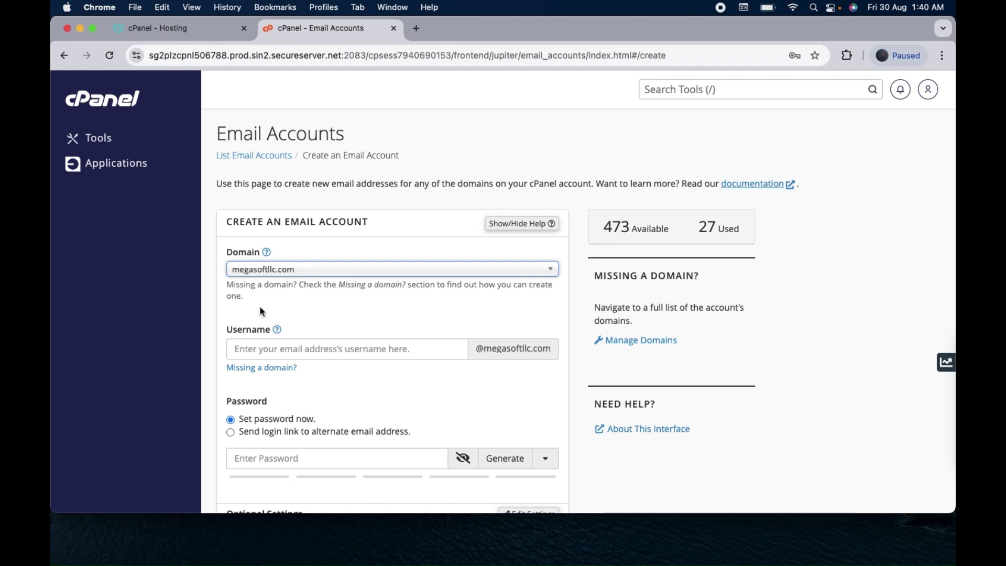
click(284, 355)
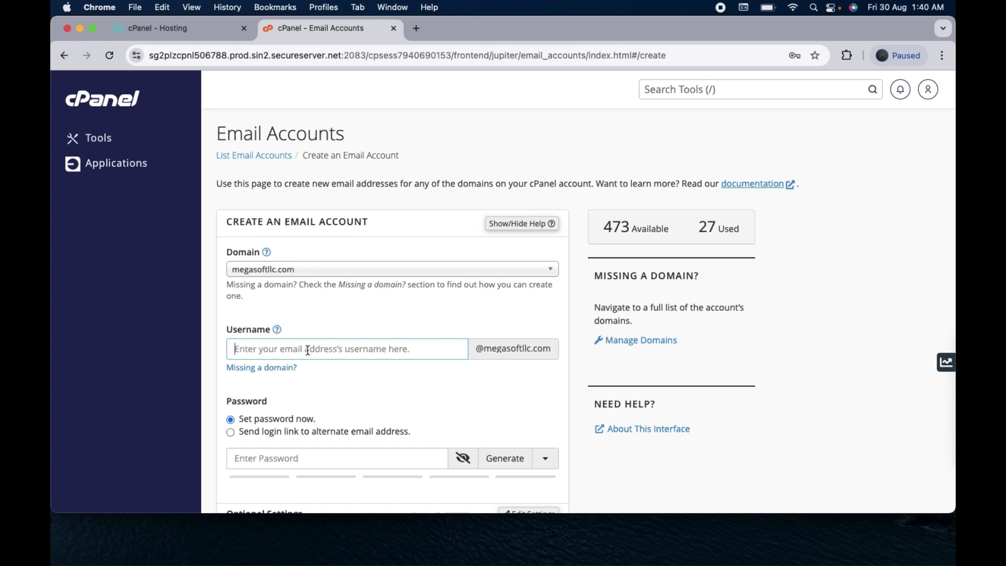
text(info)
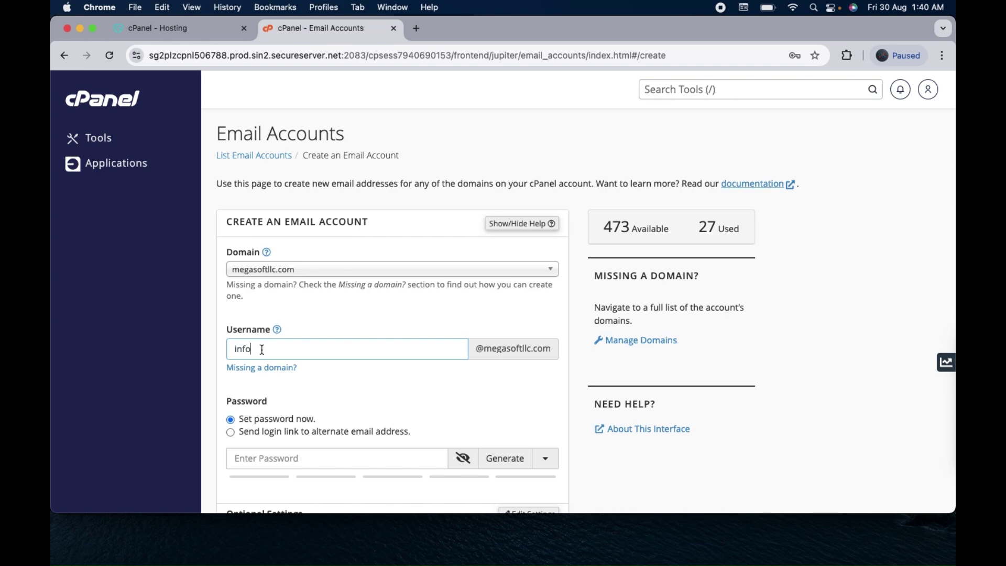
drag(262, 349, 225, 349)
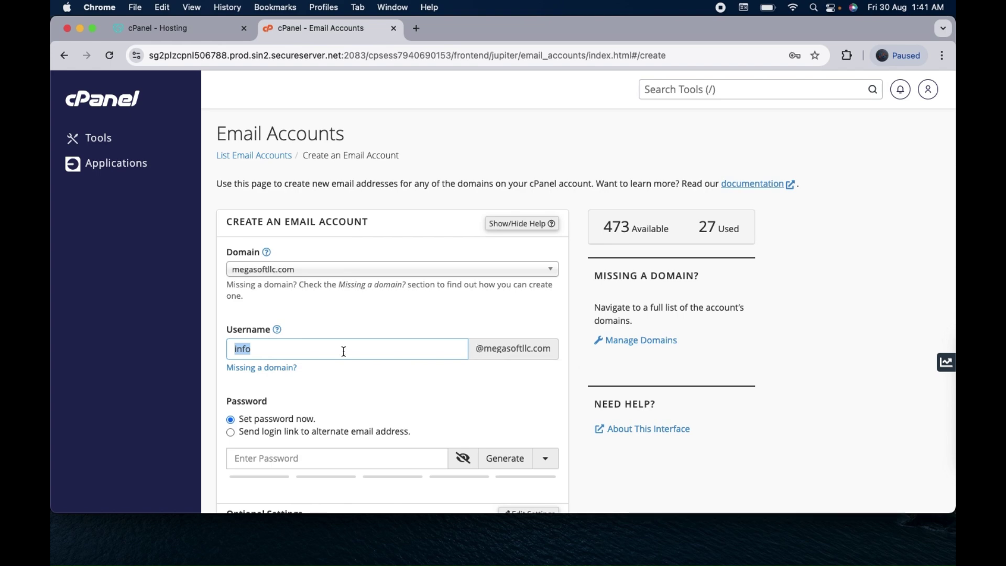
text(co)
key(BackSpace)
key(BackSpace)
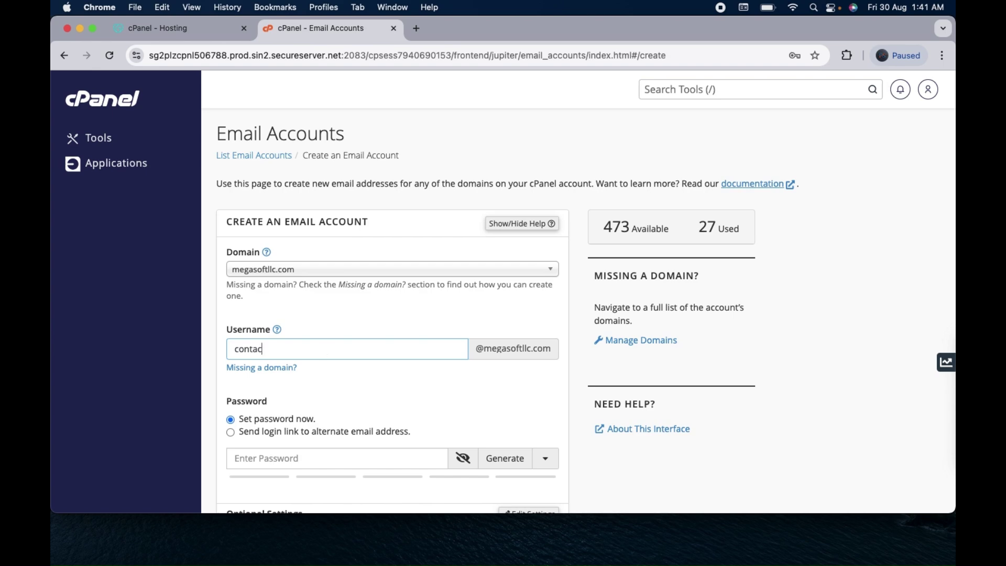
key(BackSpace)
key(BackSpace)
key(BackSpace)
key(BackSpace)
key(BackSpace)
key(BackSpace)
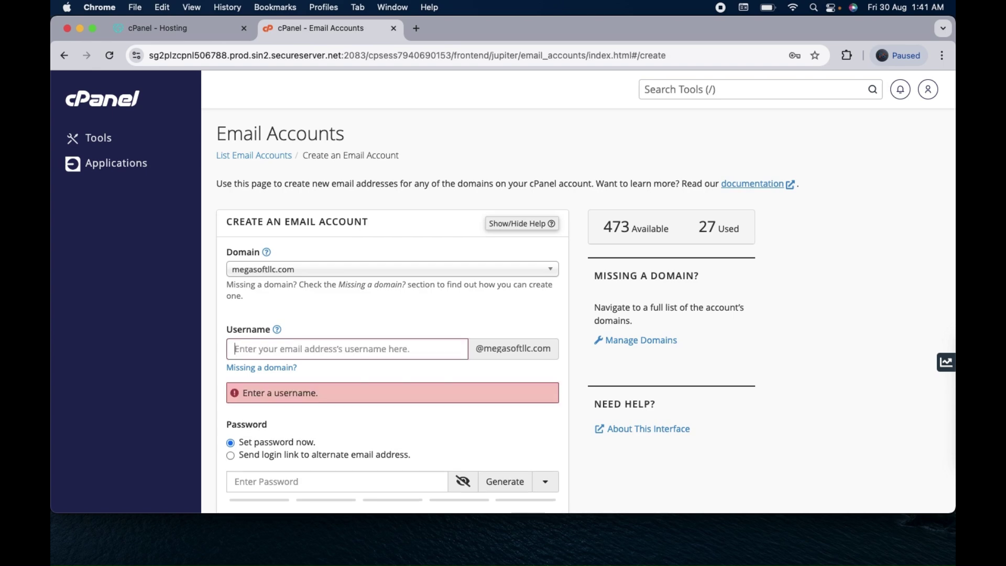
text(info)
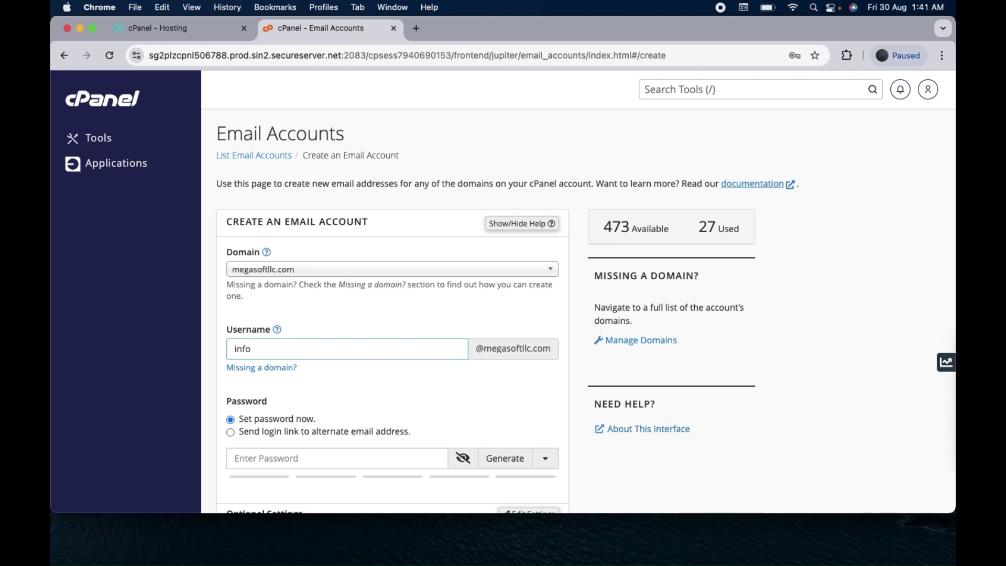
click(481, 394)
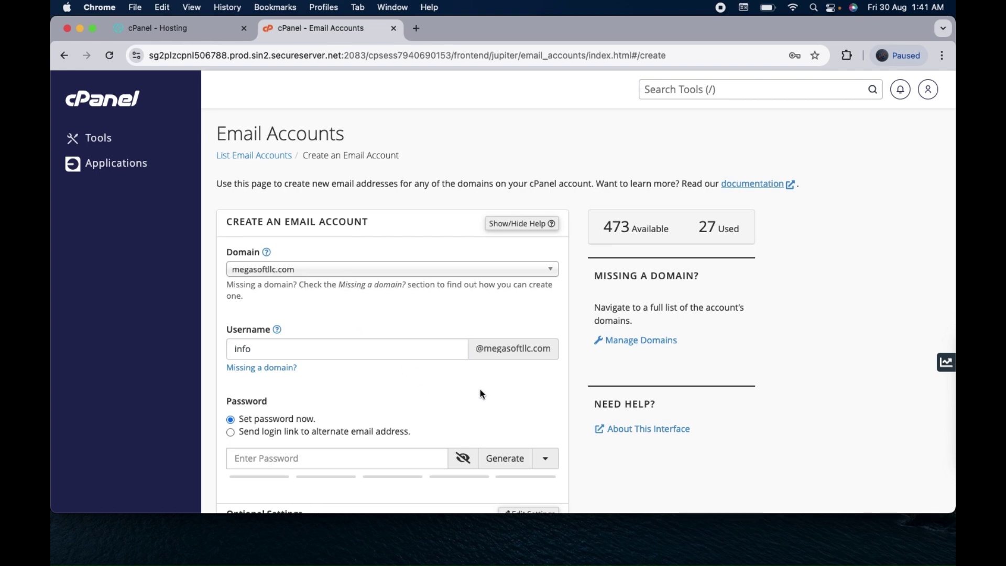
scroll(481, 392, down, 5)
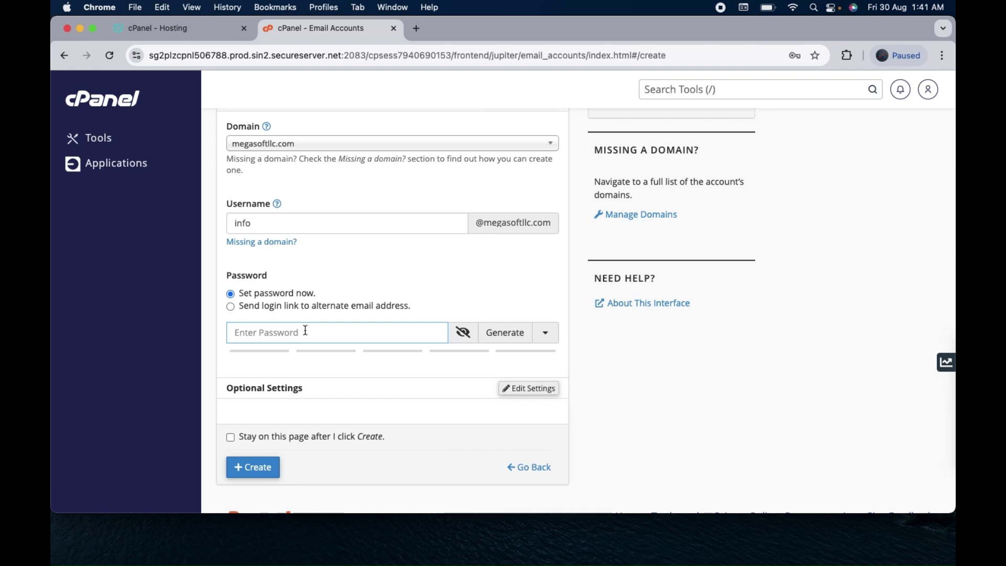
Enter a password for the account, retyping it until the strength meter shows 83
text(••)
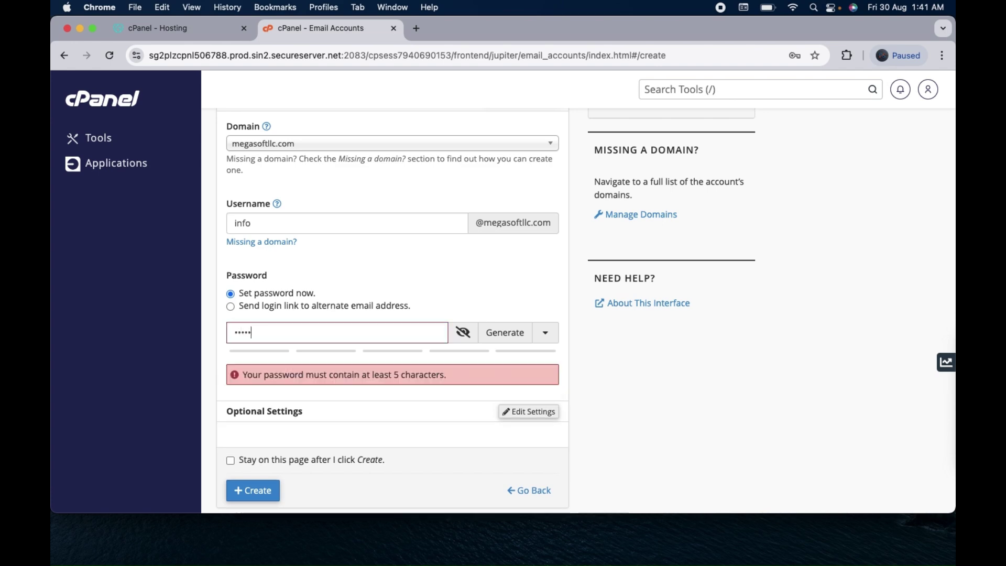
text(••••)
key(XF86MonBrightnessUp)
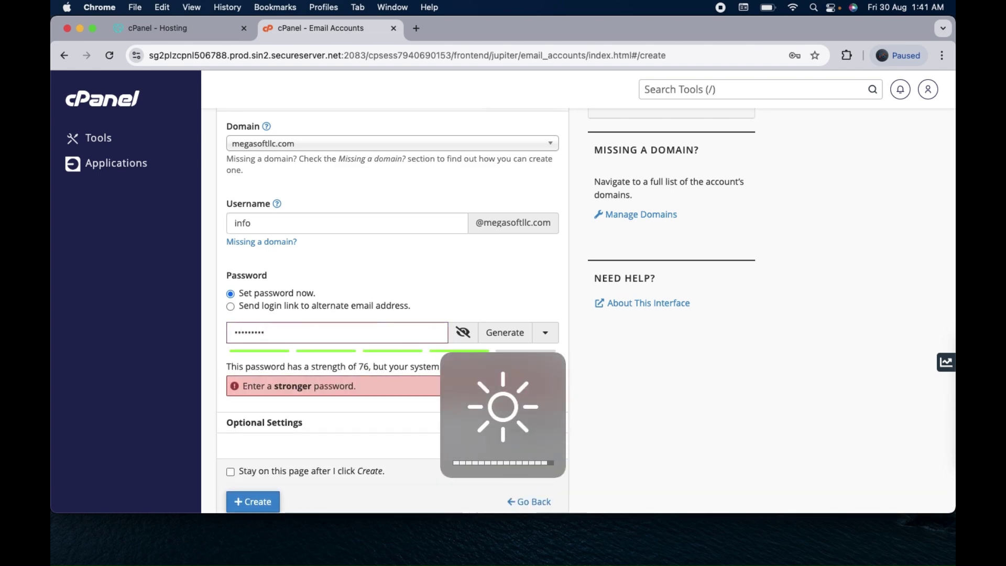
key(BackSpace)
key(BackSpace)
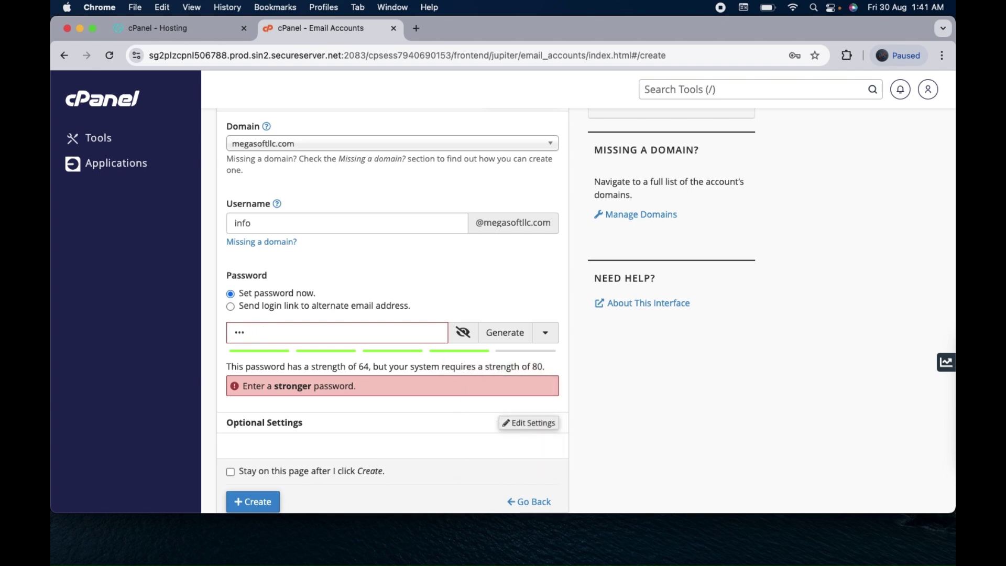
key(BackSpace)
key(BackSpace)
key(BackSpace)
text(••••••)
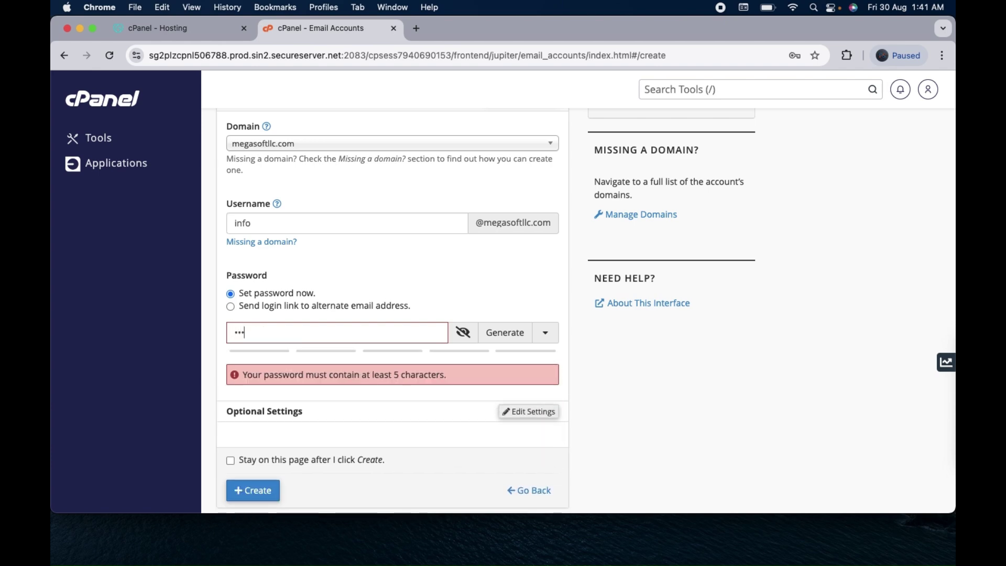
text(••••)
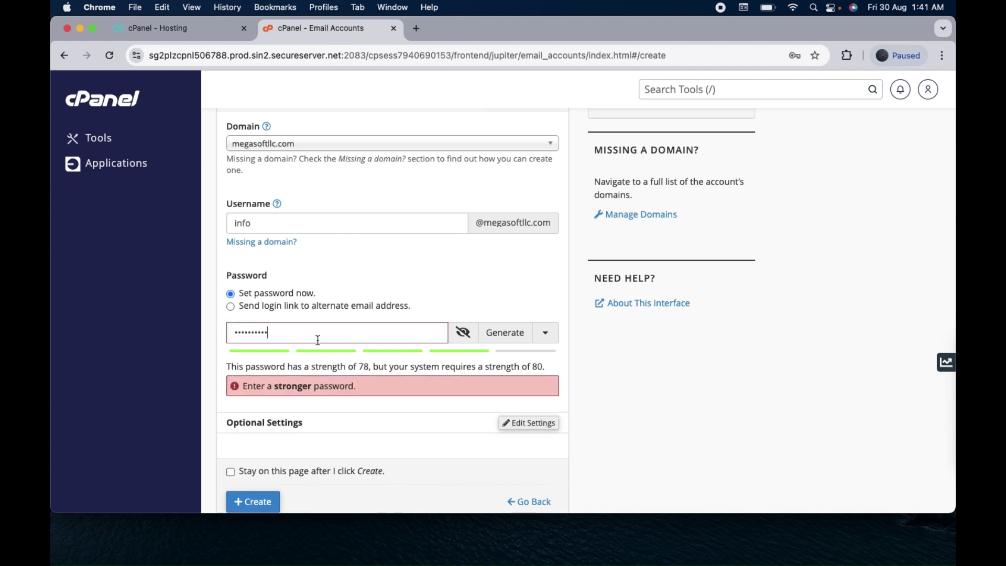
text(•)
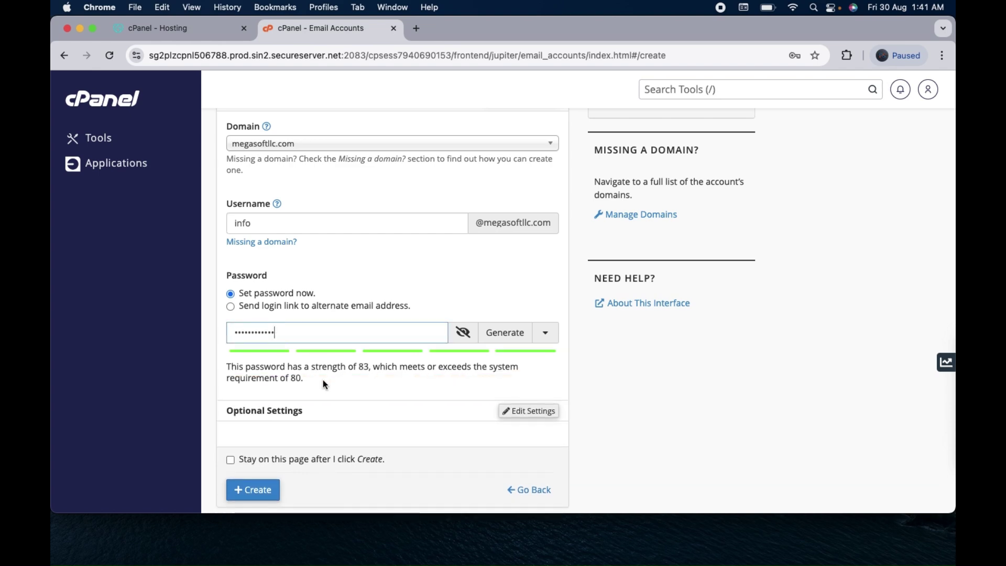
scroll(323, 379, down, 3)
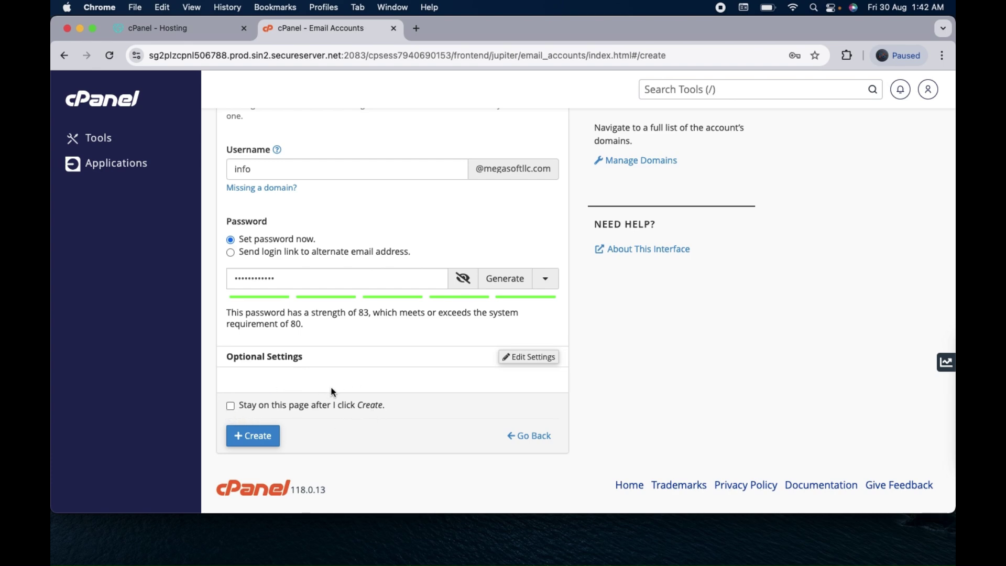
click(257, 434)
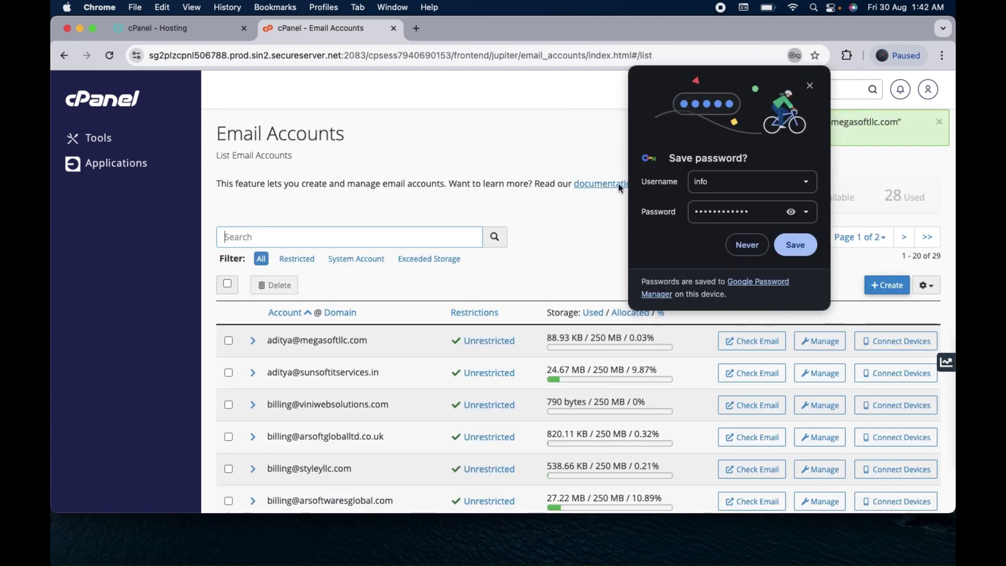
click(810, 87)
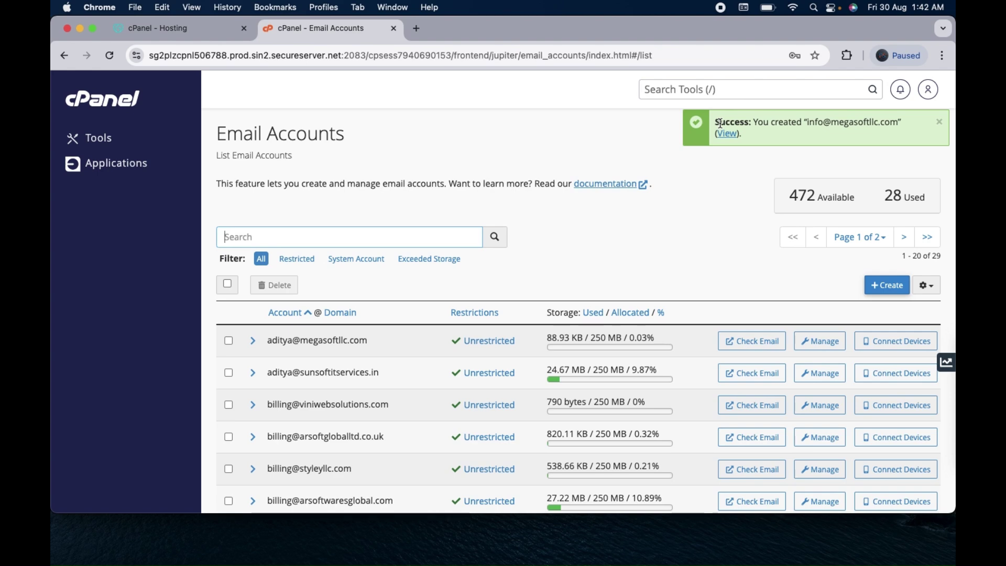
drag(720, 123, 839, 122)
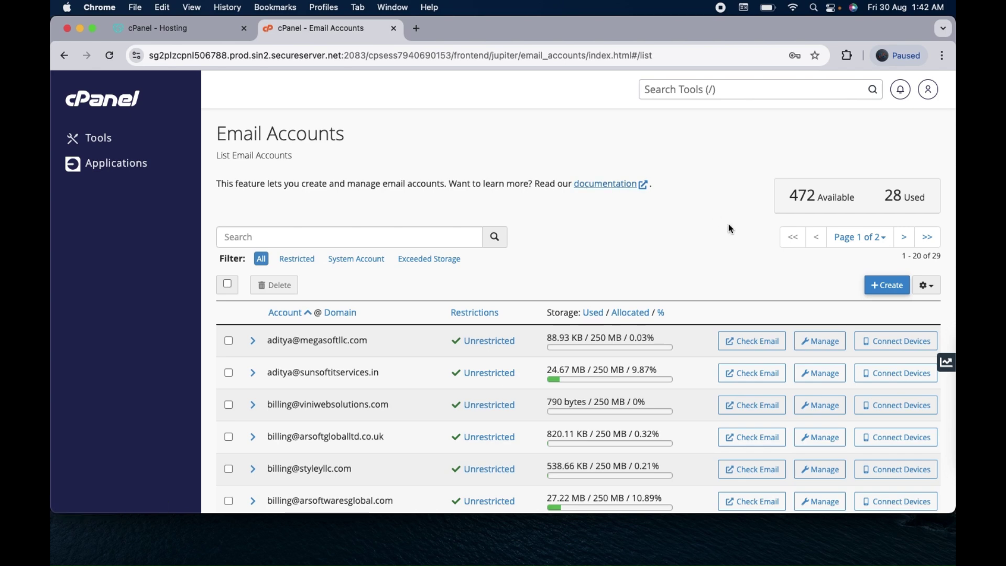
scroll(728, 225, down, 5)
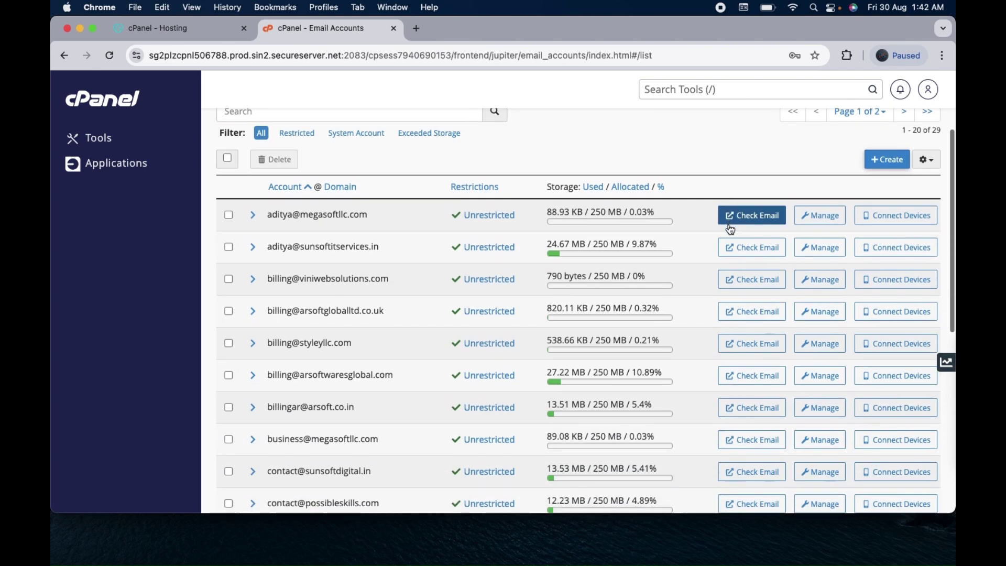
scroll(730, 229, down, 8)
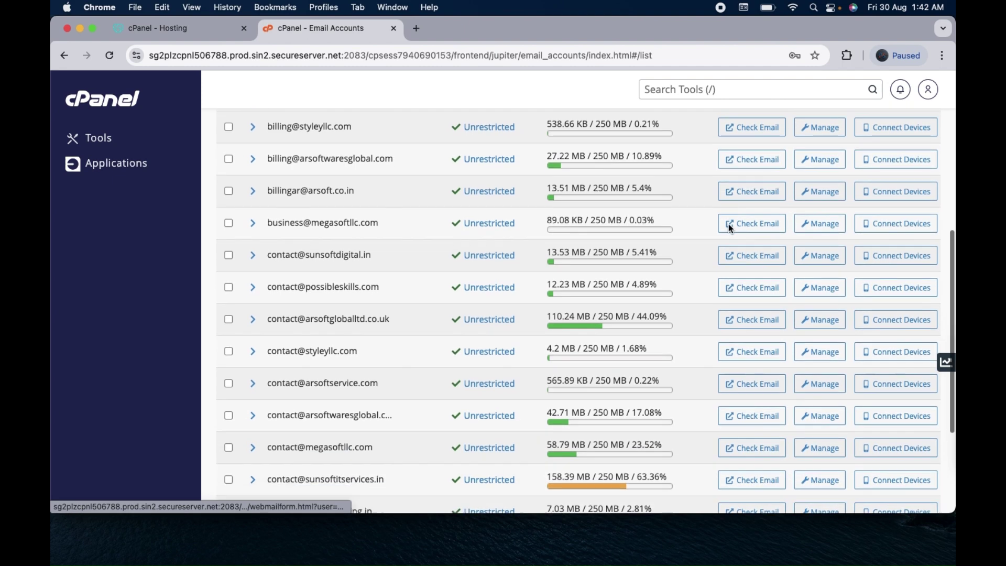
scroll(728, 224, down, 7)
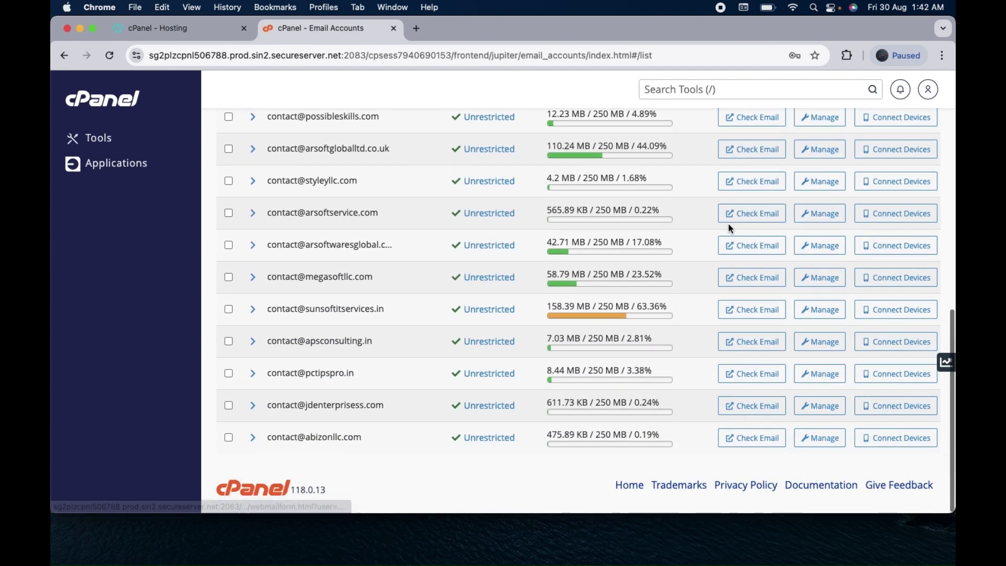
scroll(728, 225, up, 13)
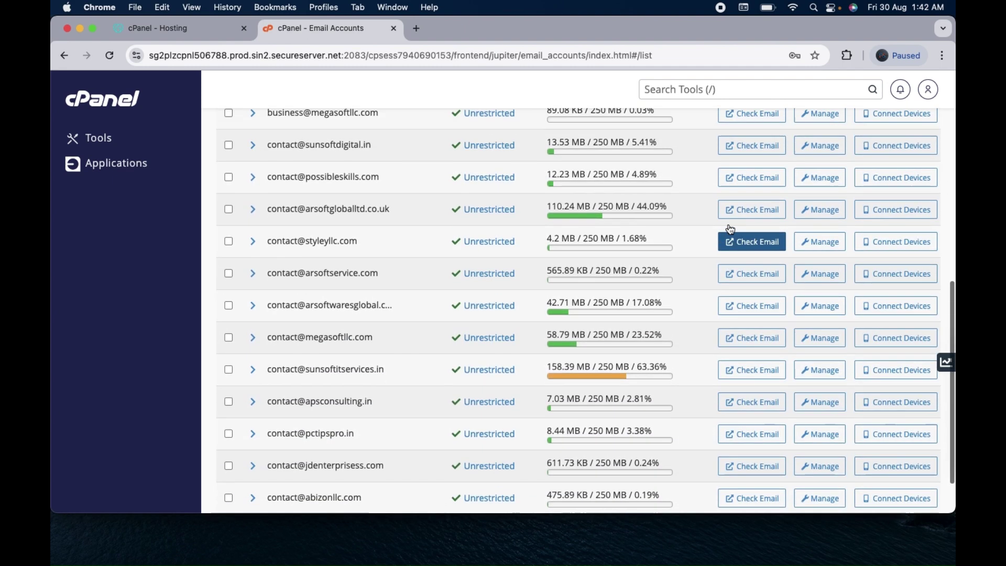
scroll(728, 224, up, 6)
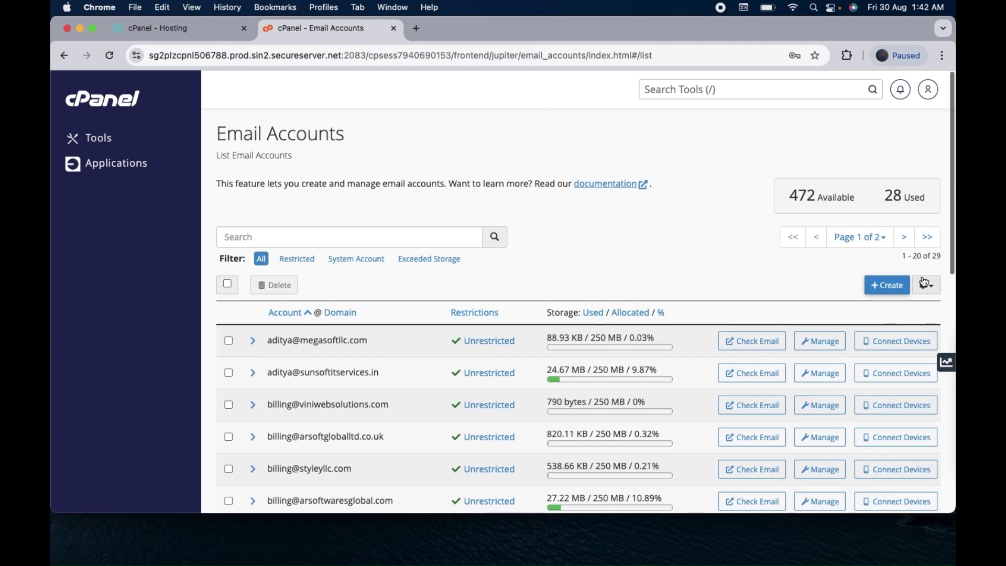
click(904, 238)
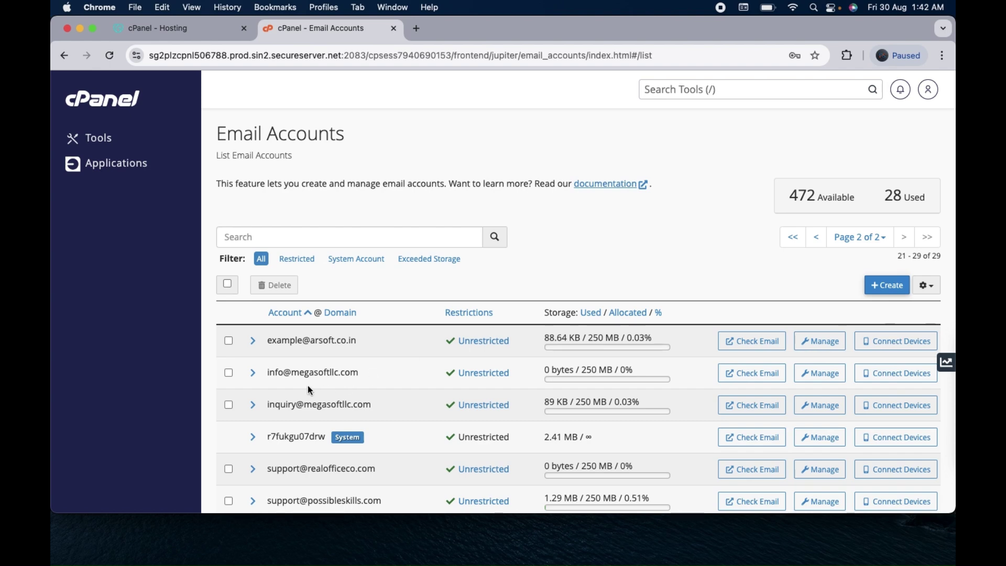
drag(270, 375, 368, 373)
click(368, 374)
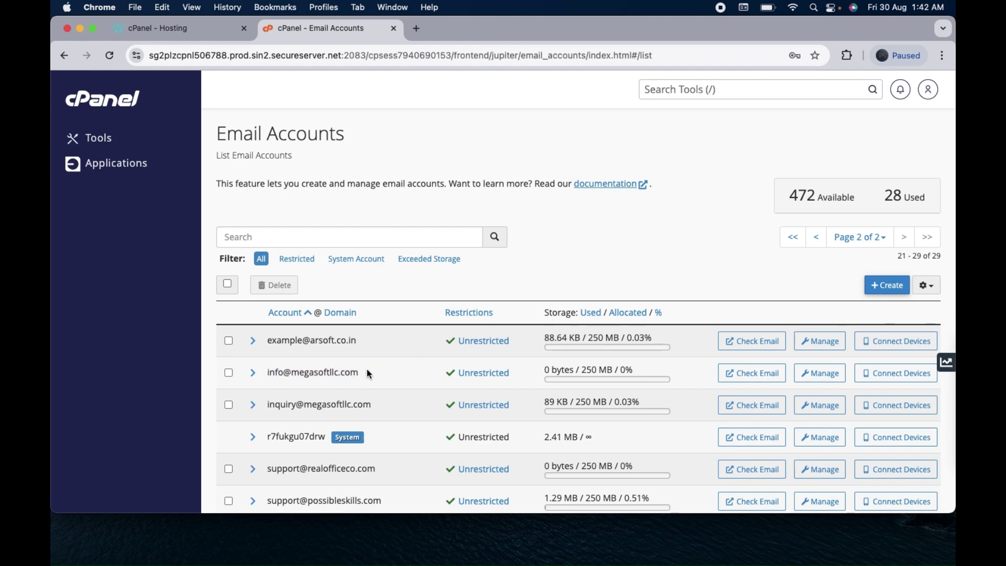
click(748, 375)
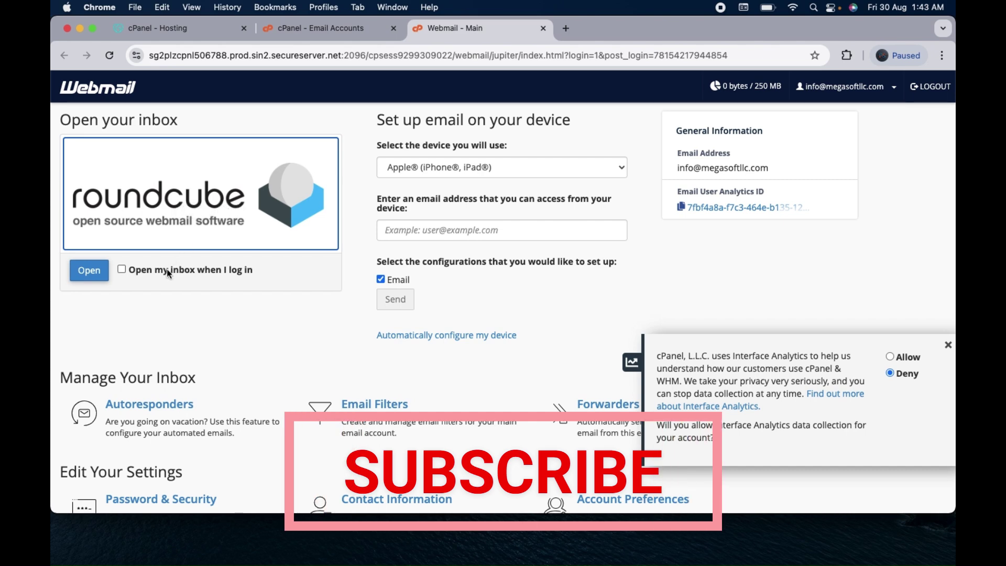
click(95, 277)
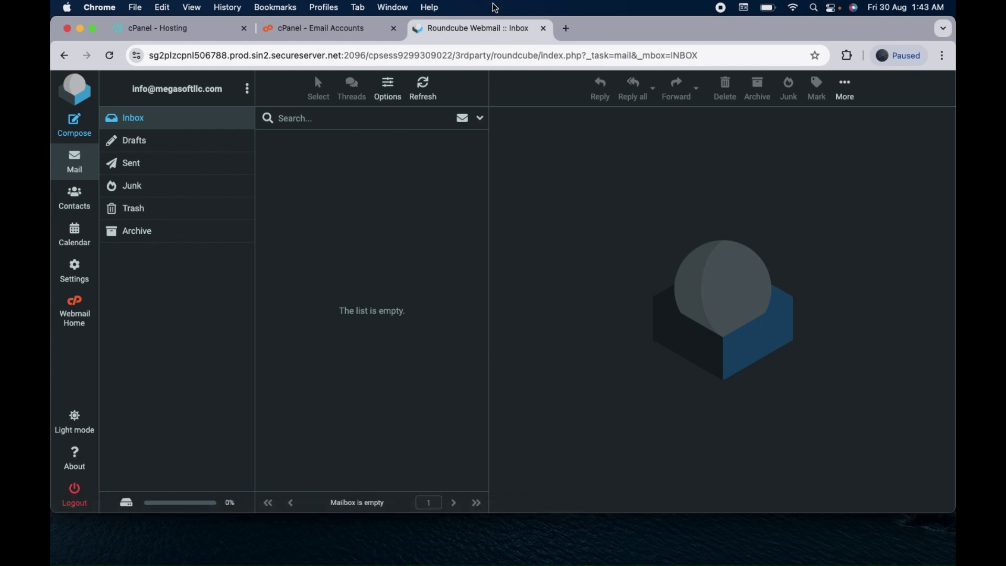
Return to the cPanel Email Accounts tab
click(299, 31)
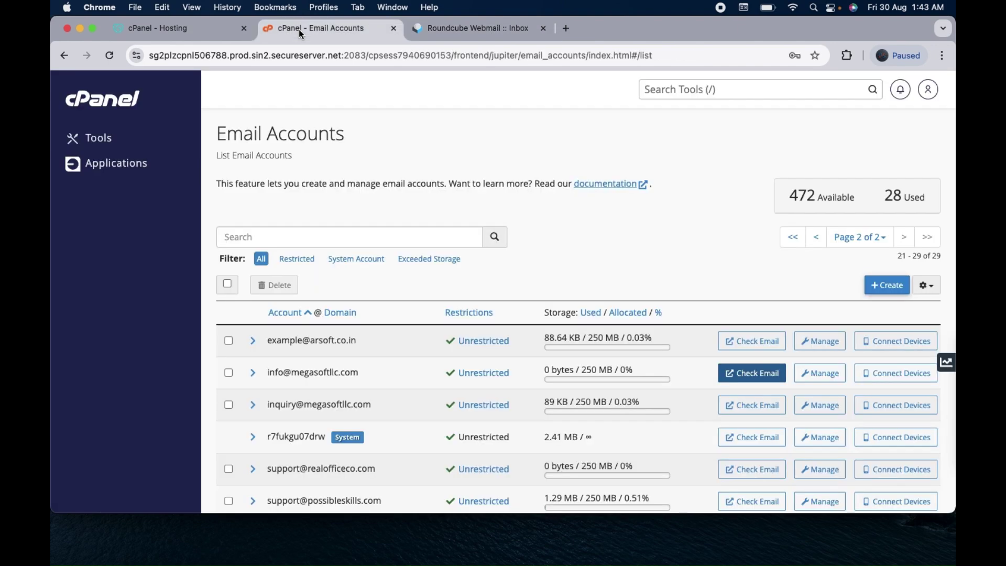
click(829, 380)
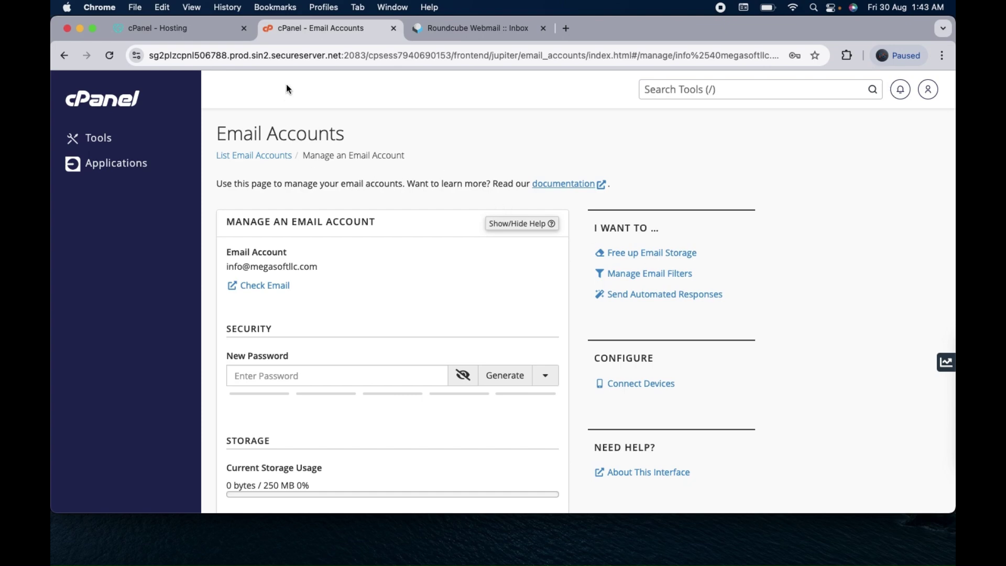
click(72, 59)
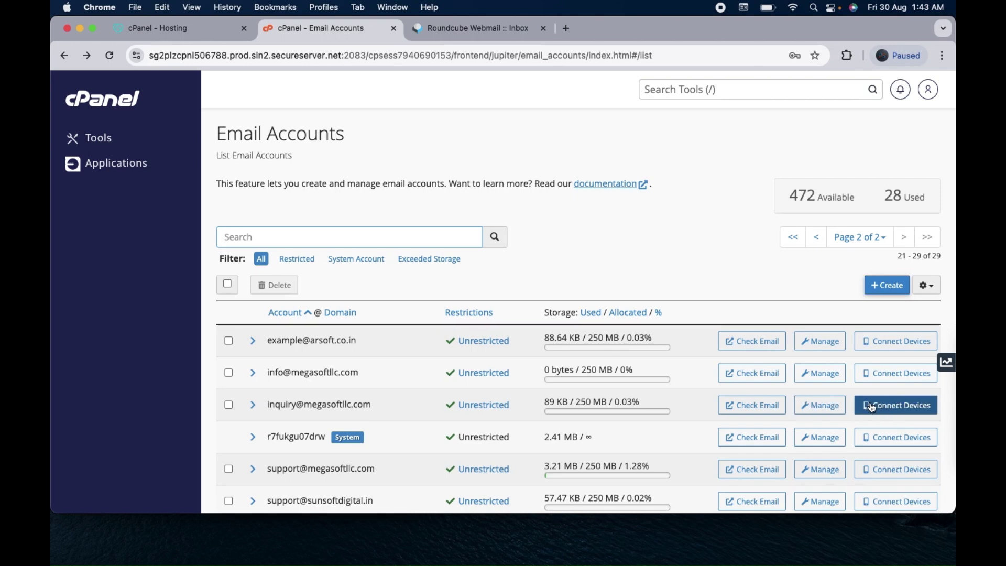
click(898, 376)
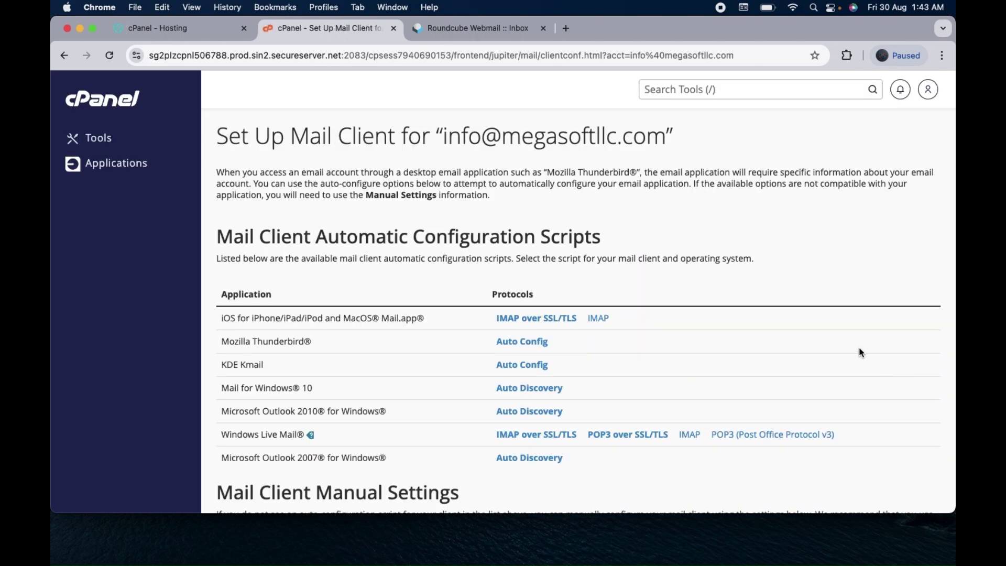
scroll(601, 223, down, 5)
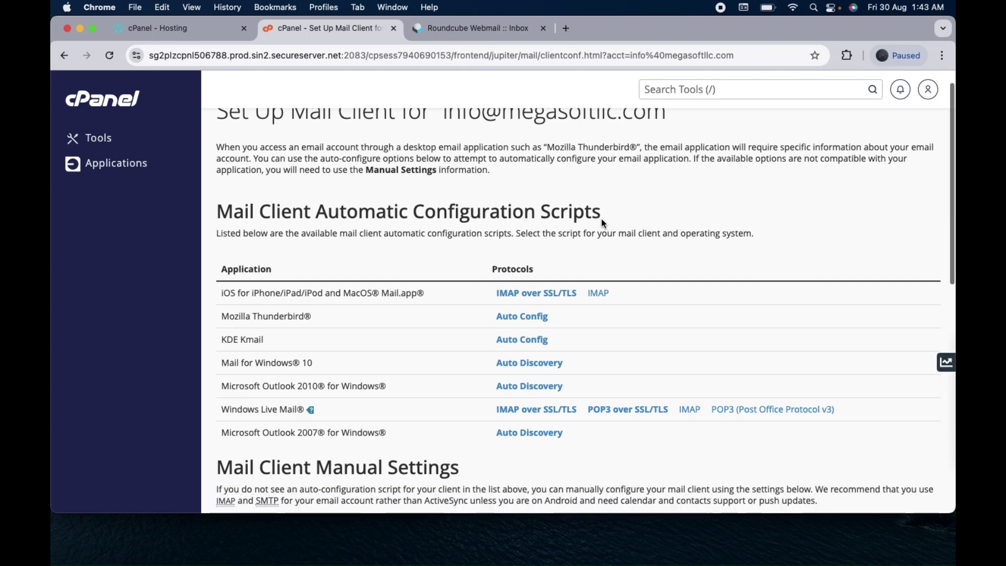
scroll(602, 222, down, 3)
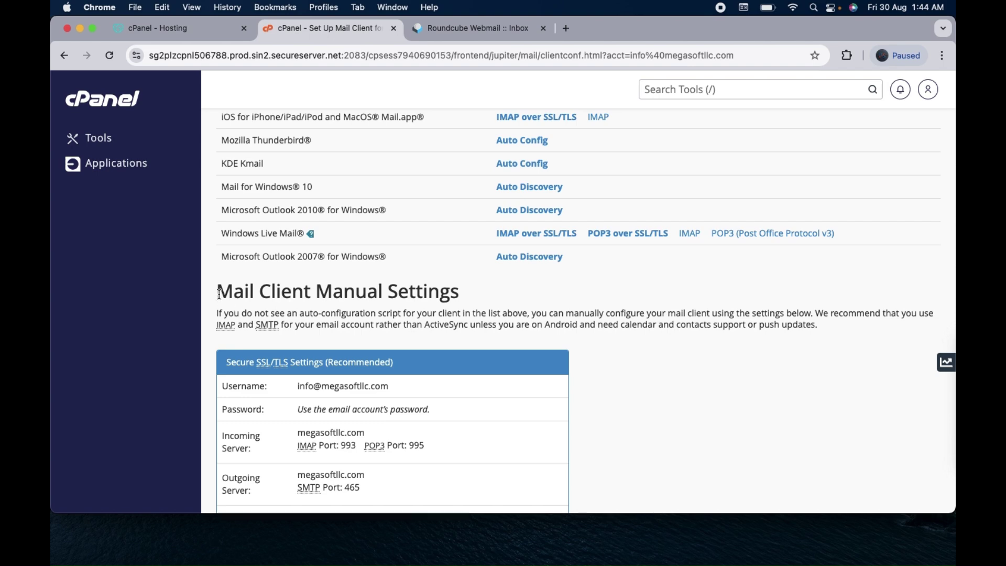
drag(218, 293, 473, 297)
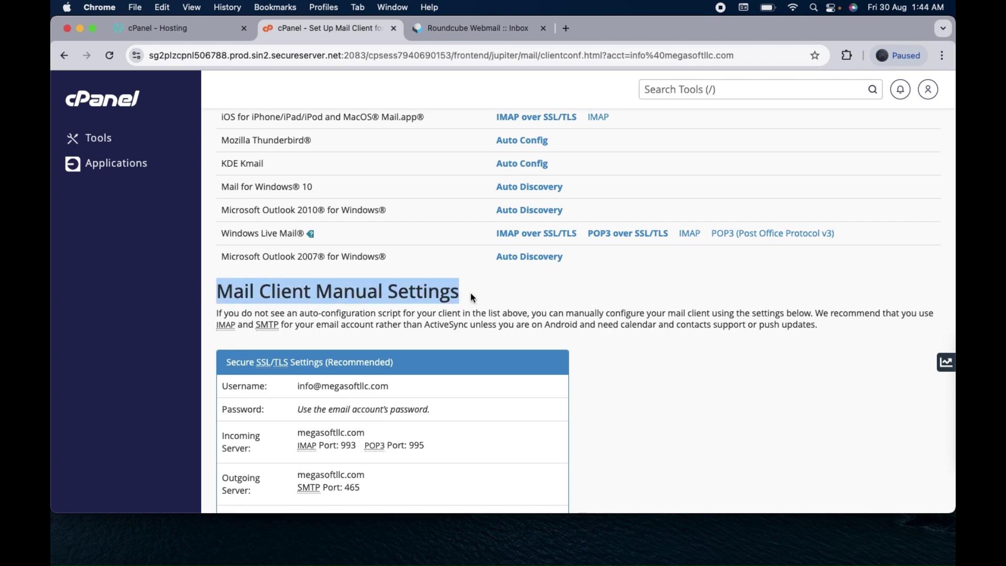
click(473, 298)
scroll(470, 297, down, 10)
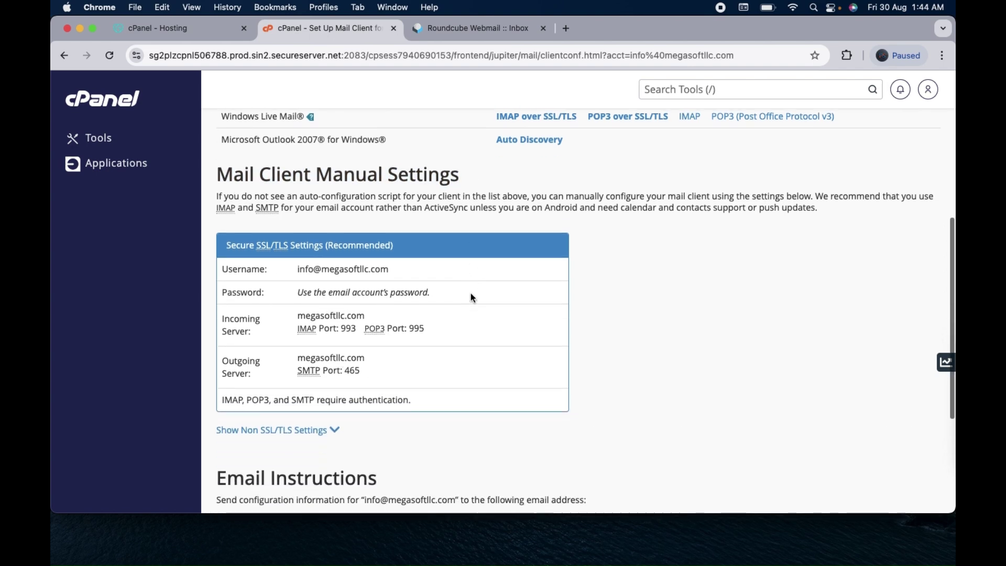
scroll(470, 294, up, 6)
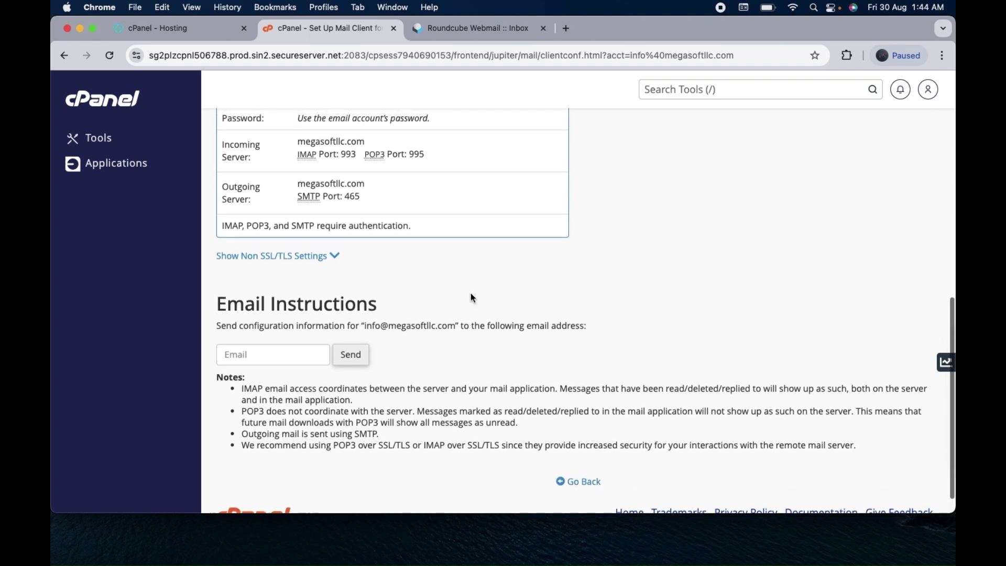
scroll(470, 296, up, 3)
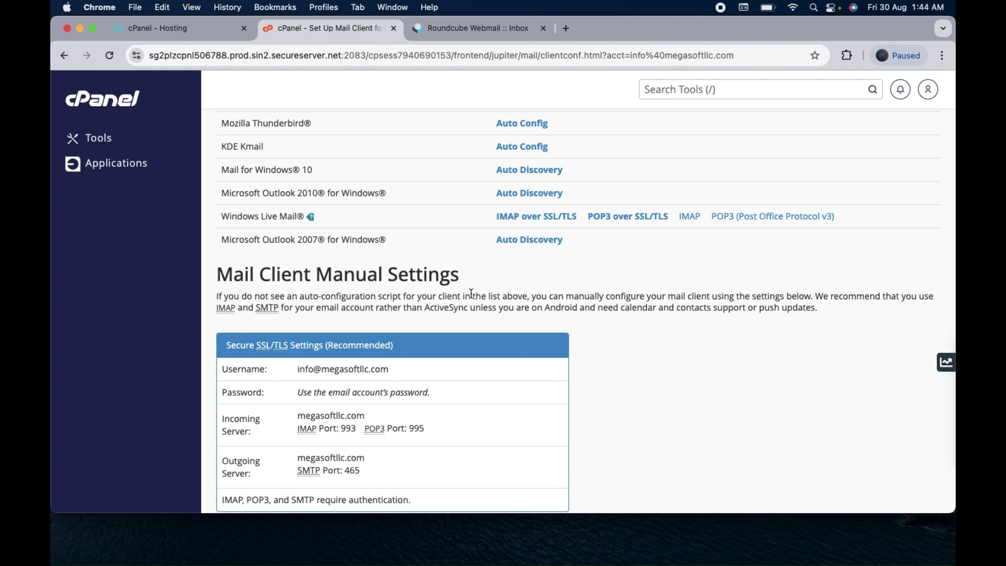
scroll(470, 293, down, 3)
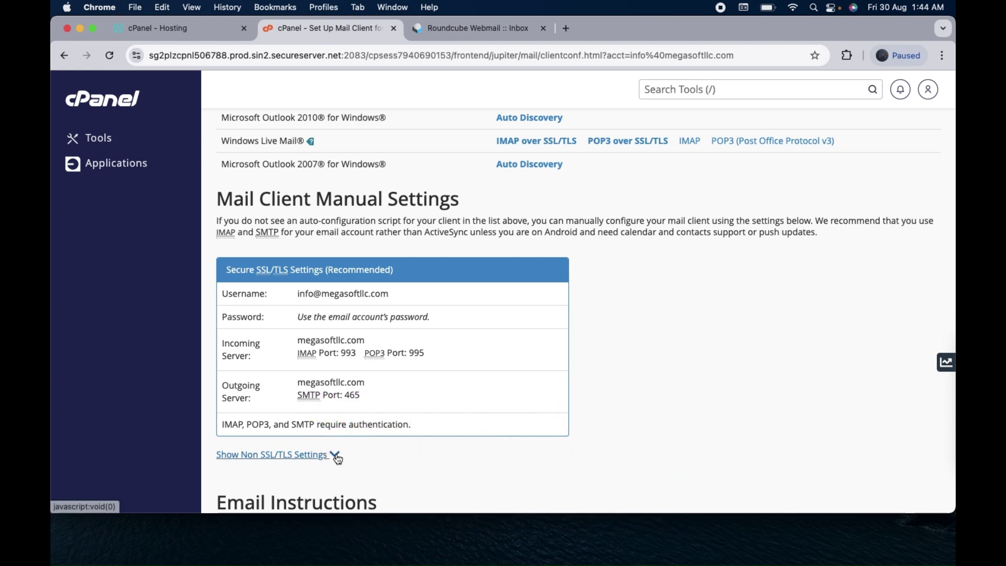
scroll(337, 455, up, 3)
scroll(336, 453, up, 3)
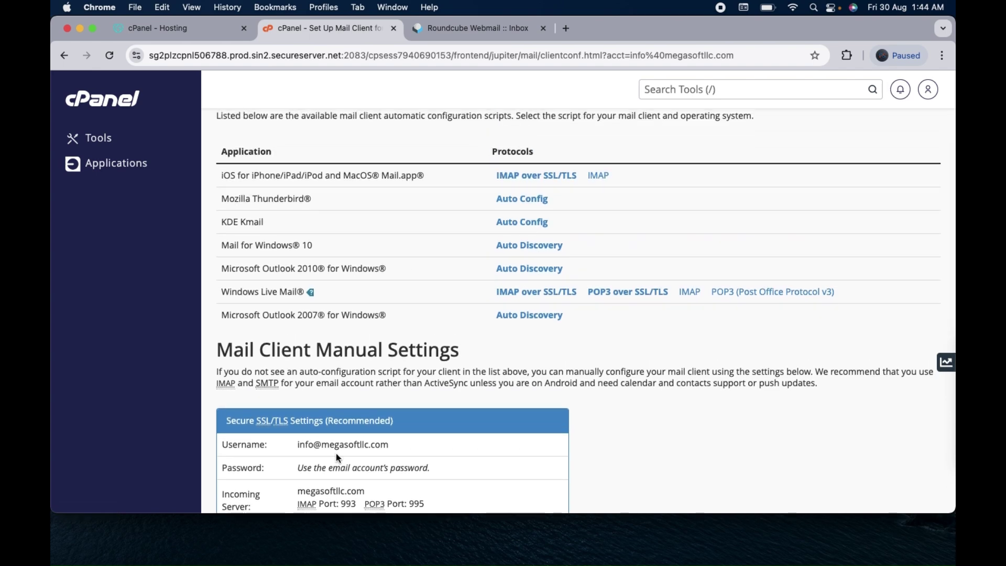